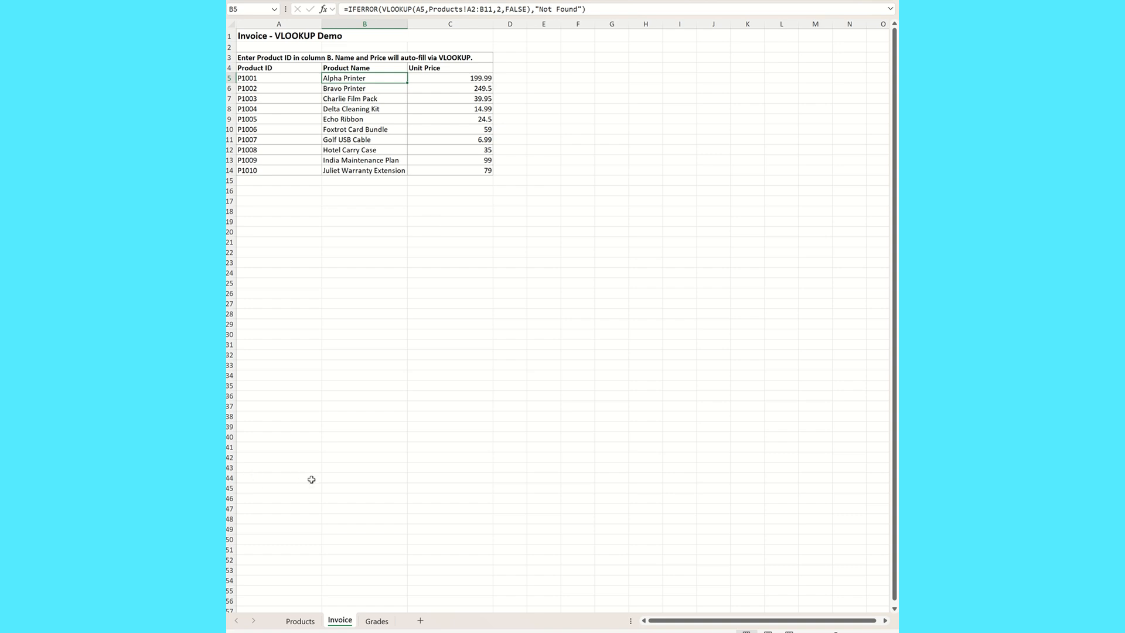
Review the product ID, unit price and stock columns on the Products sheet
click(300, 621)
click(359, 231)
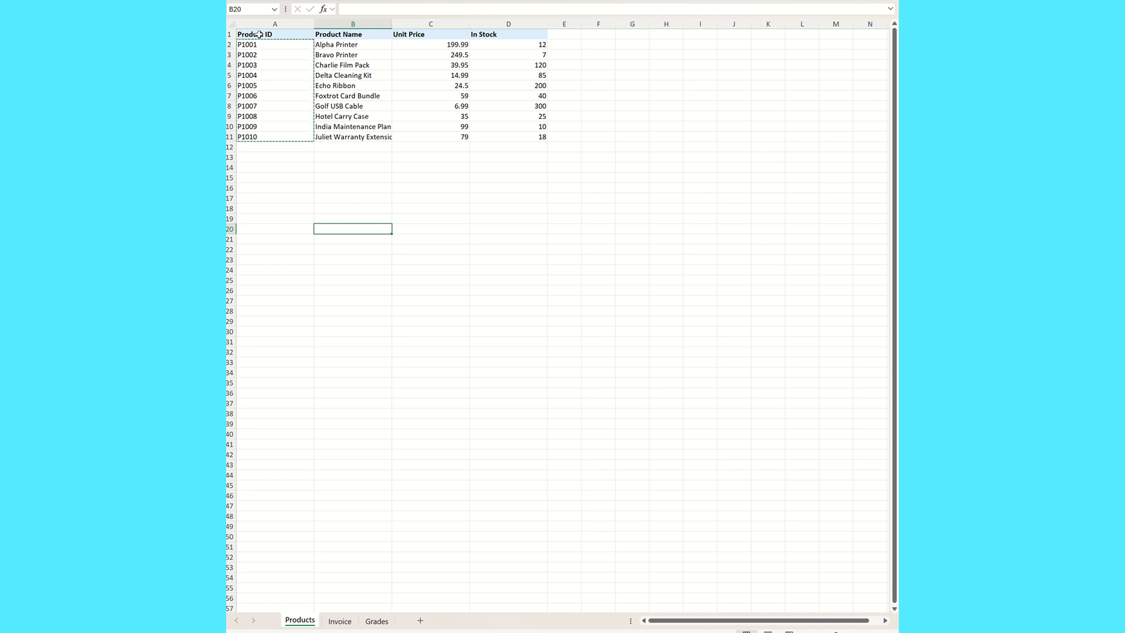
click(269, 75)
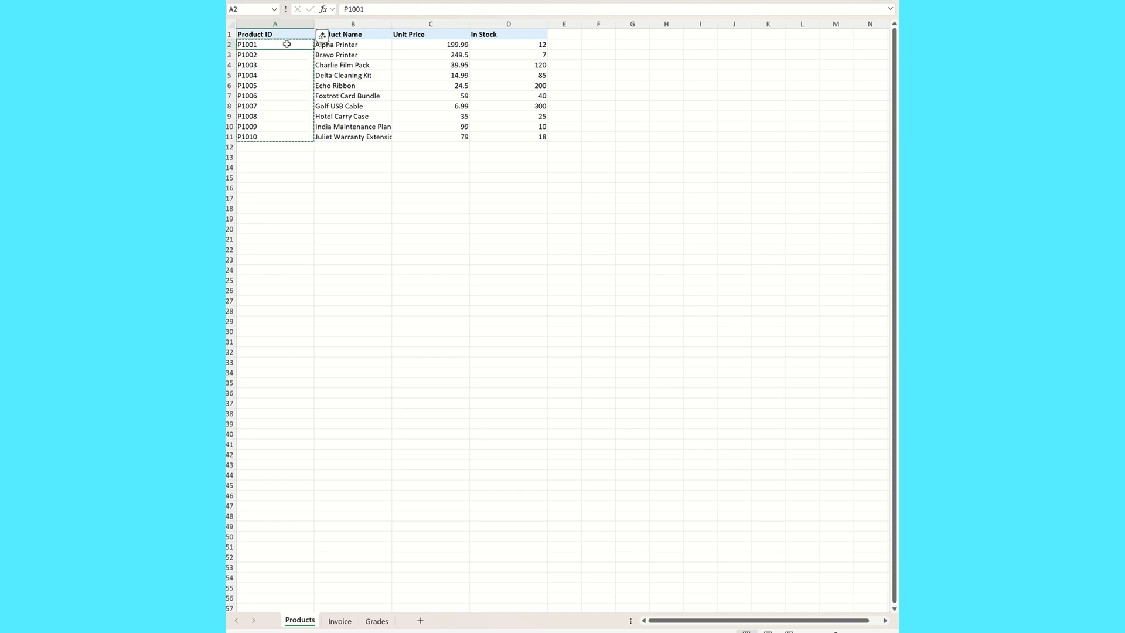
click(445, 43)
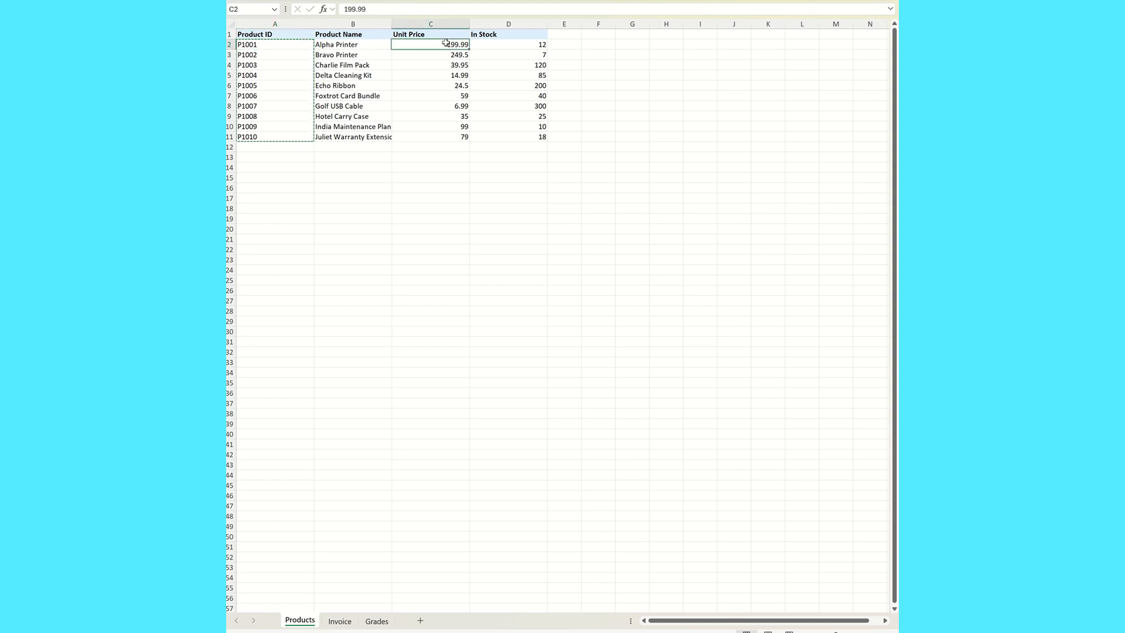
key(Right)
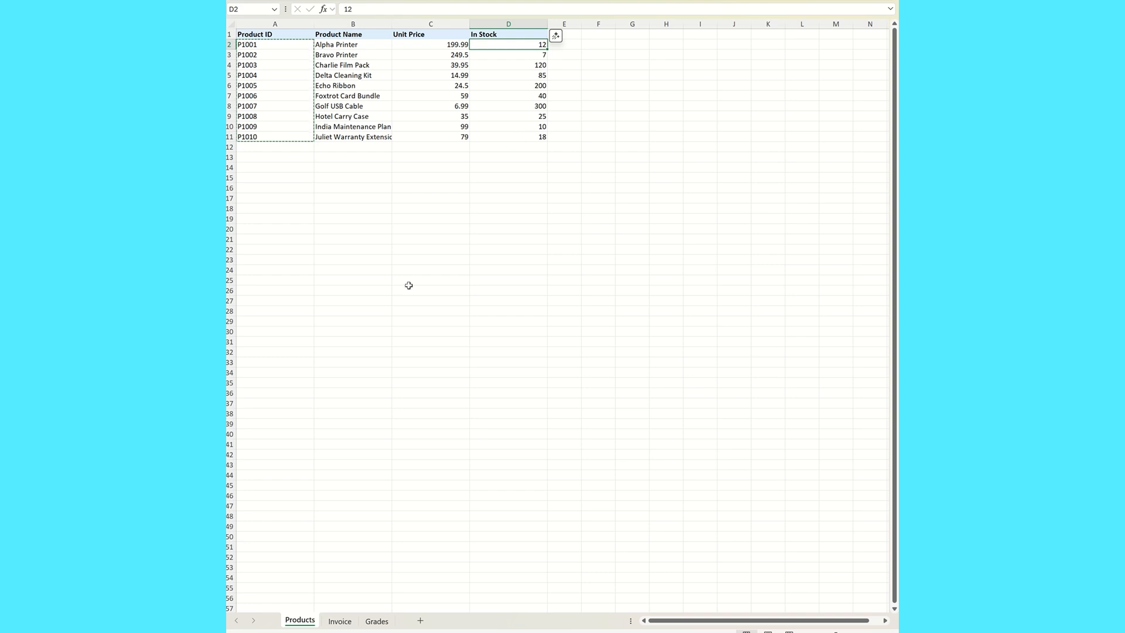
Clear all the product IDs in A5:A14 on the Invoice sheet
click(332, 622)
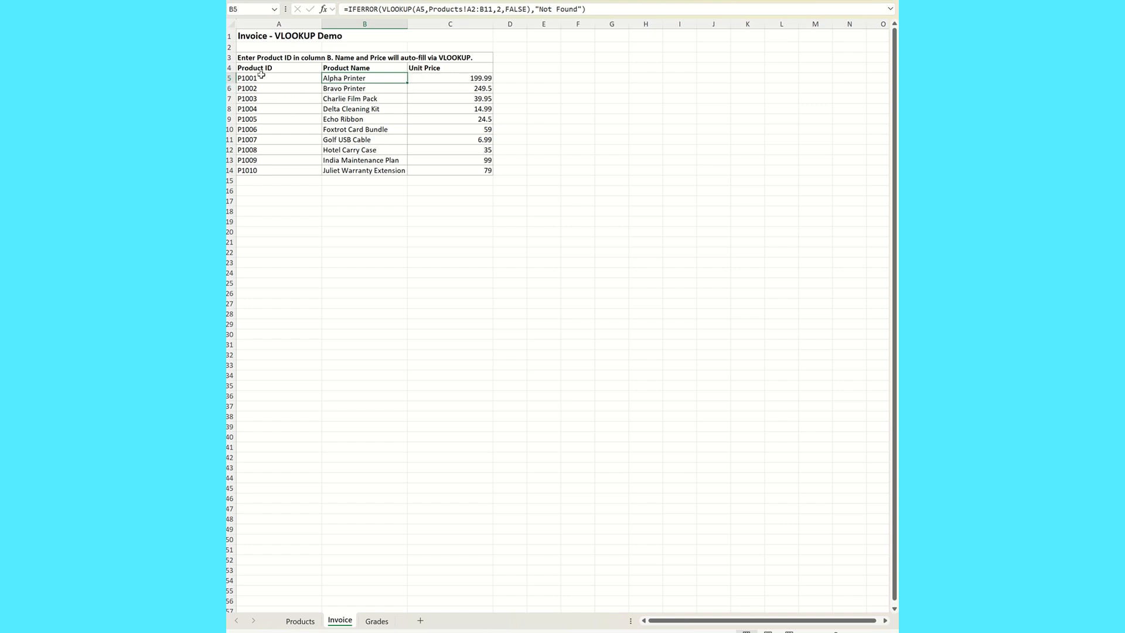
drag(261, 78, 266, 170)
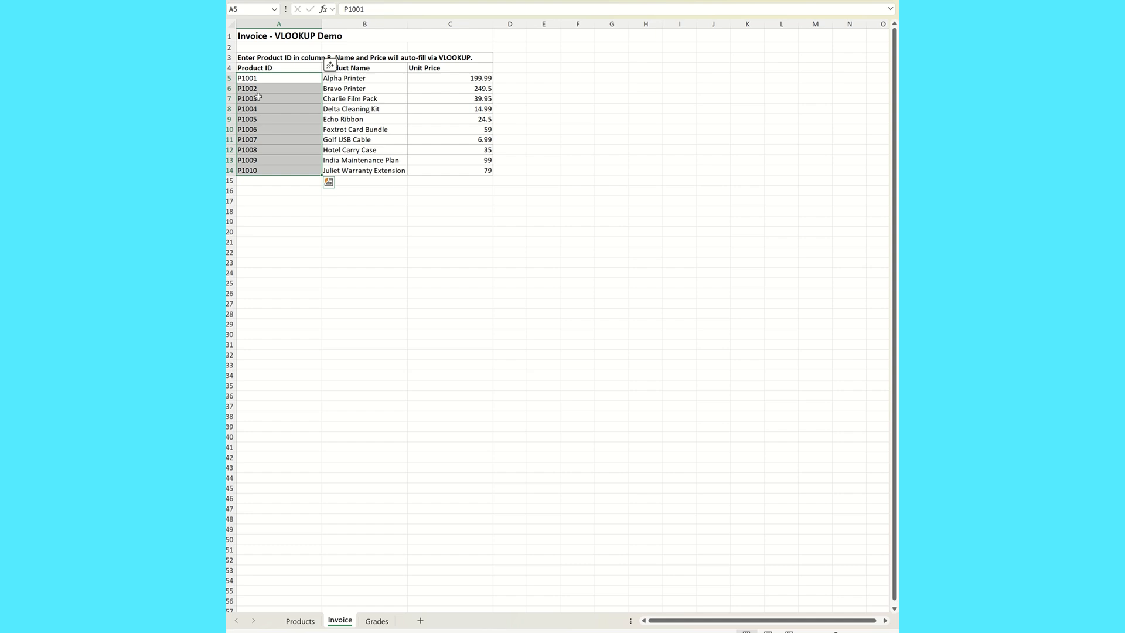
drag(256, 88, 262, 170)
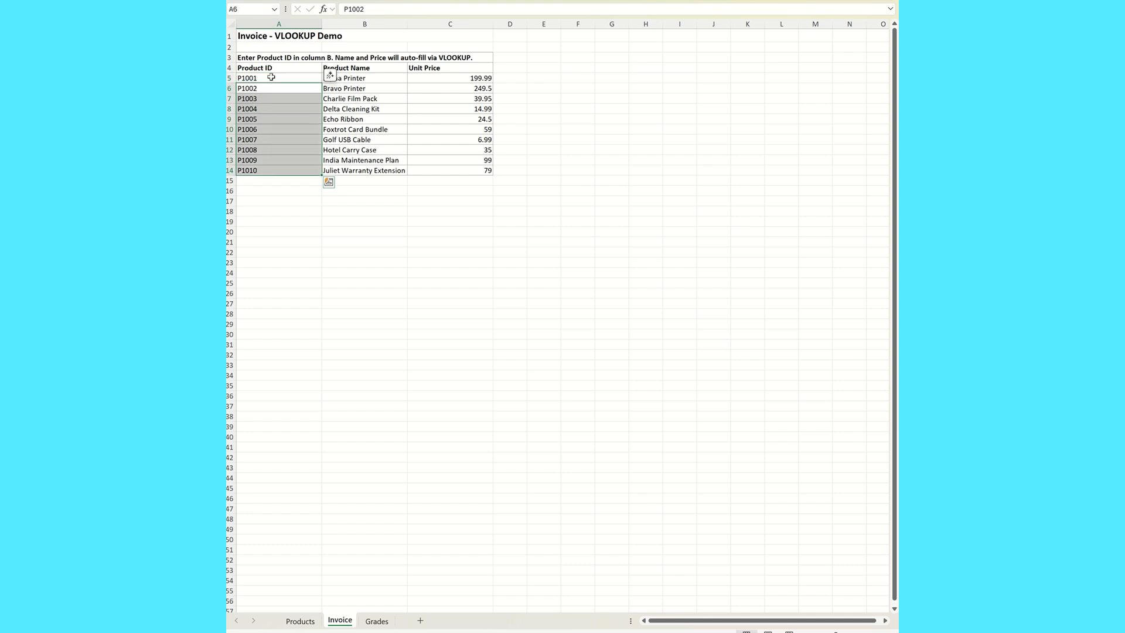
key(Delete)
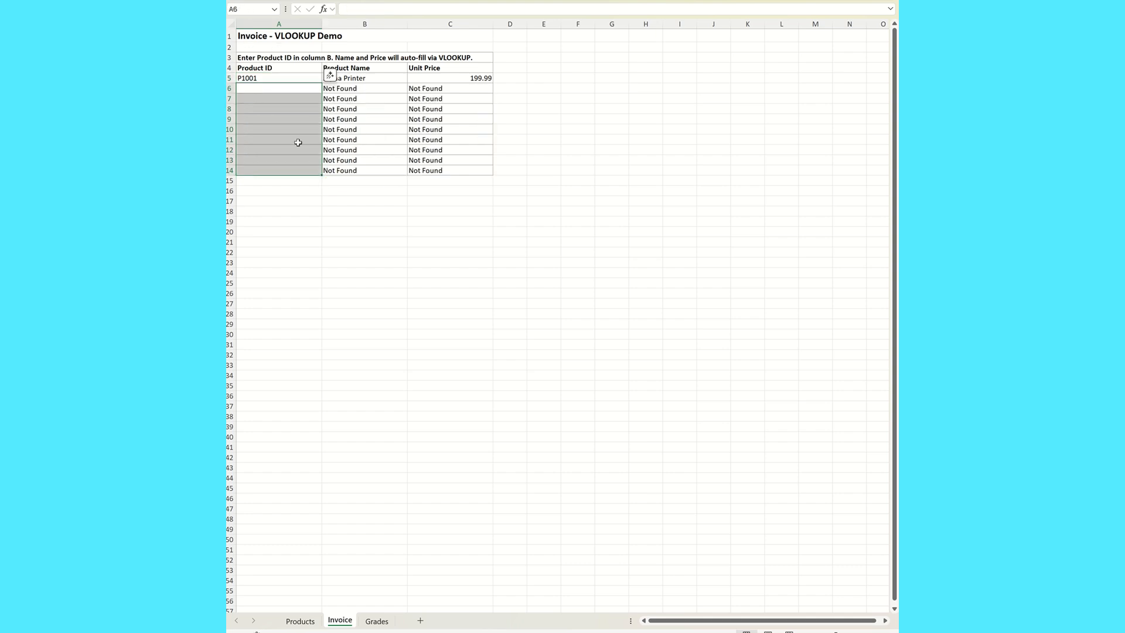
click(281, 77)
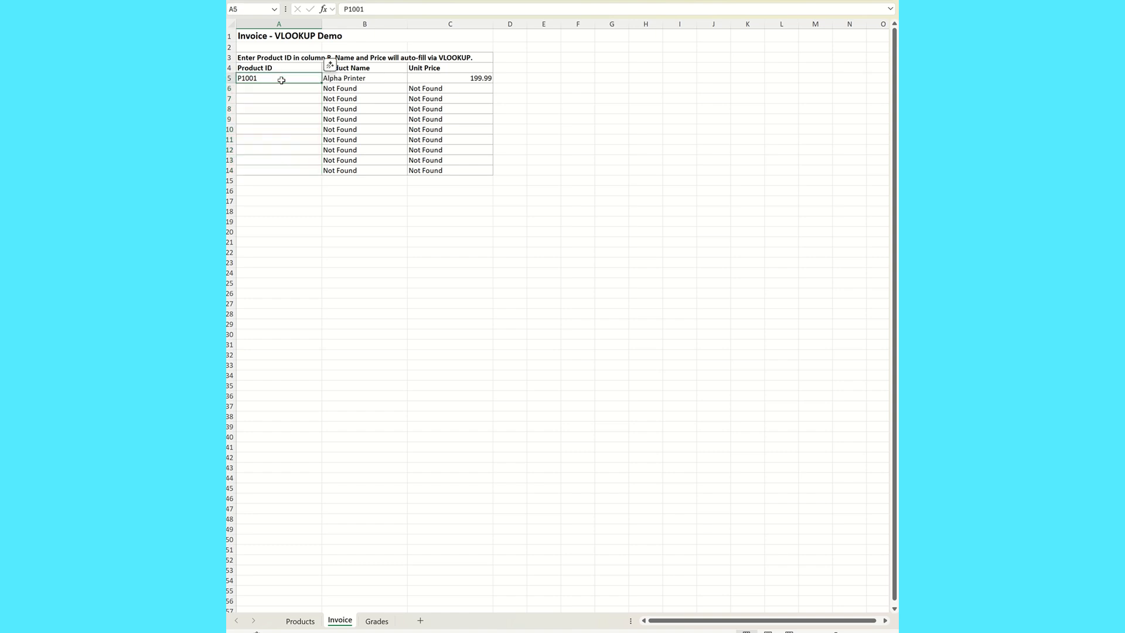
key(Delete)
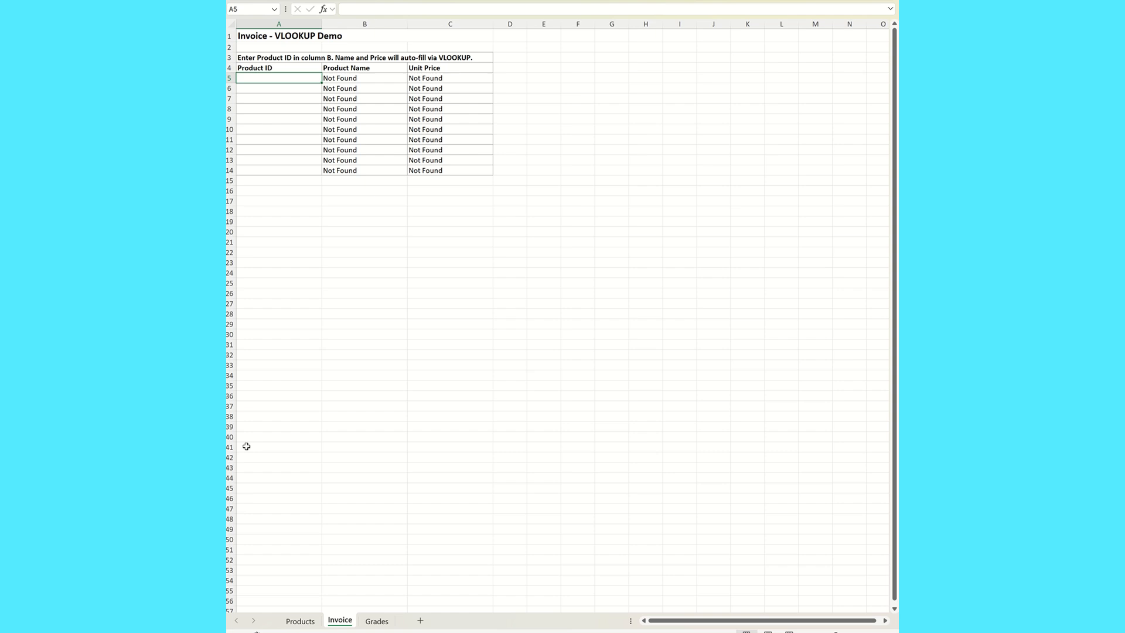
Enter product ID P1001 in A5 and check the lookup formulas in B5 and C5
text(P)
text(1-0)
key(BackSpace)
key(BackSpace)
text(00)
key(Return)
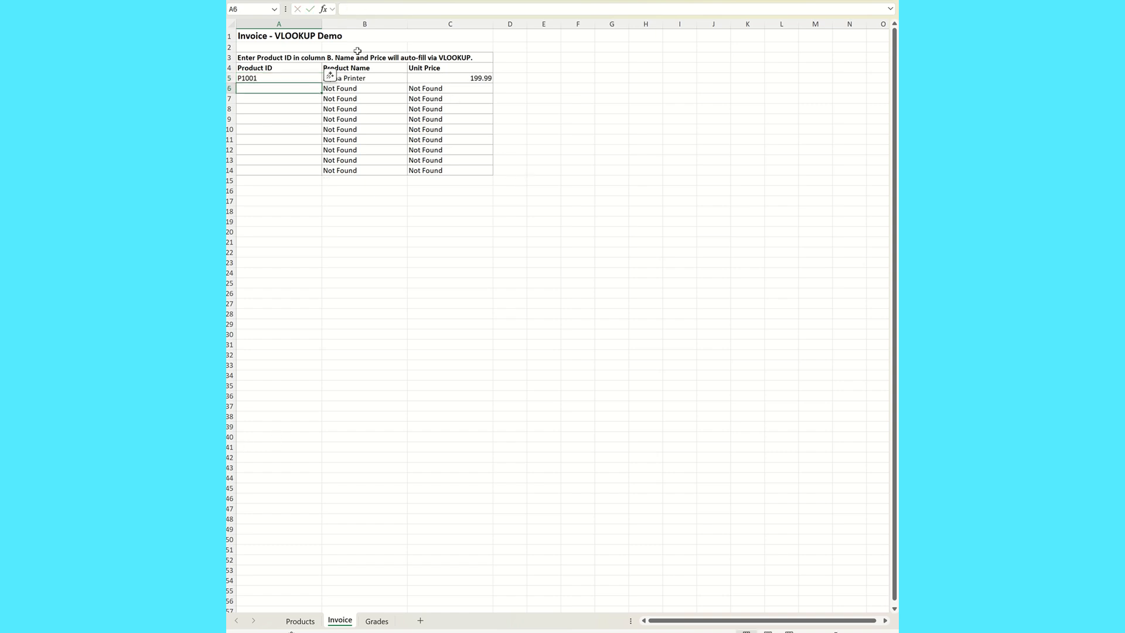
click(361, 78)
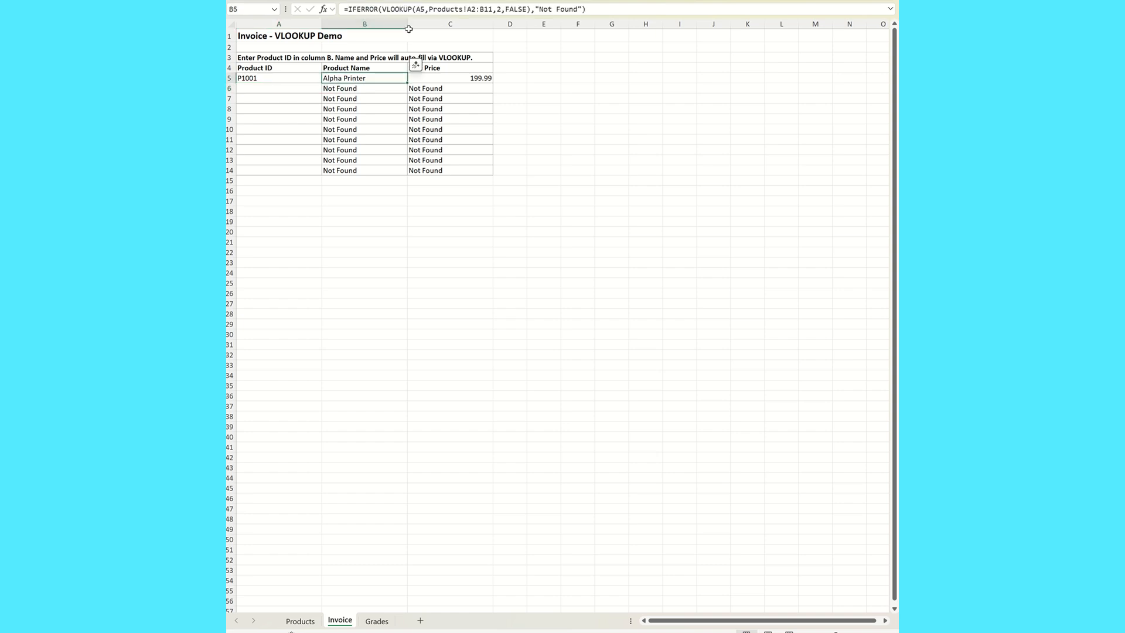
click(446, 78)
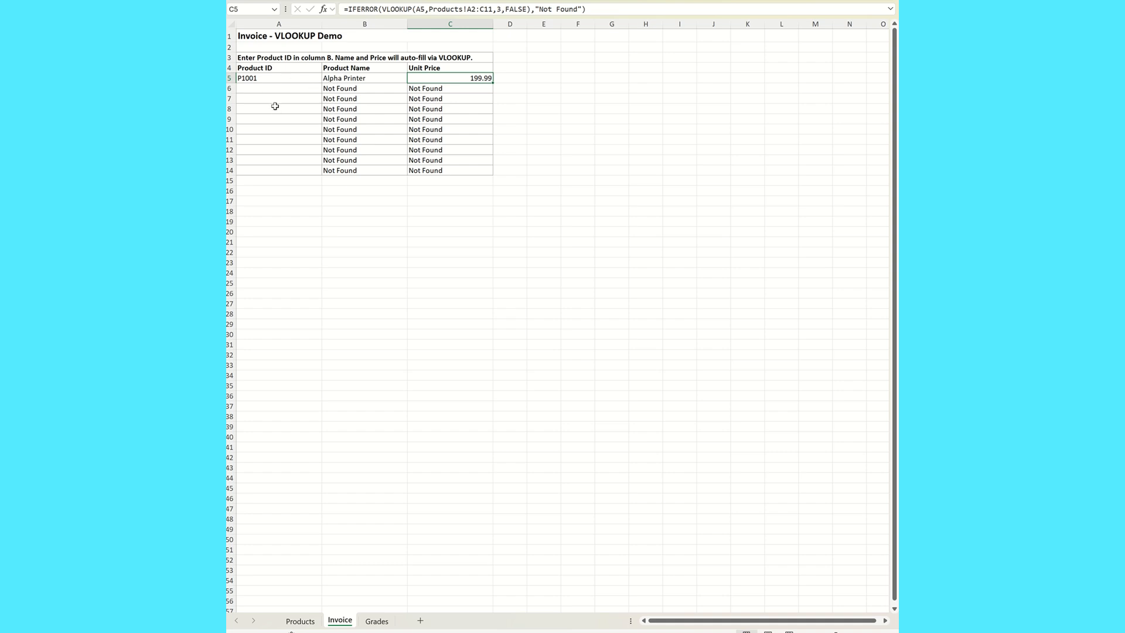
Clear the Product Name and Unit Price formulas in B5:C14 and the product ID in A5
click(360, 88)
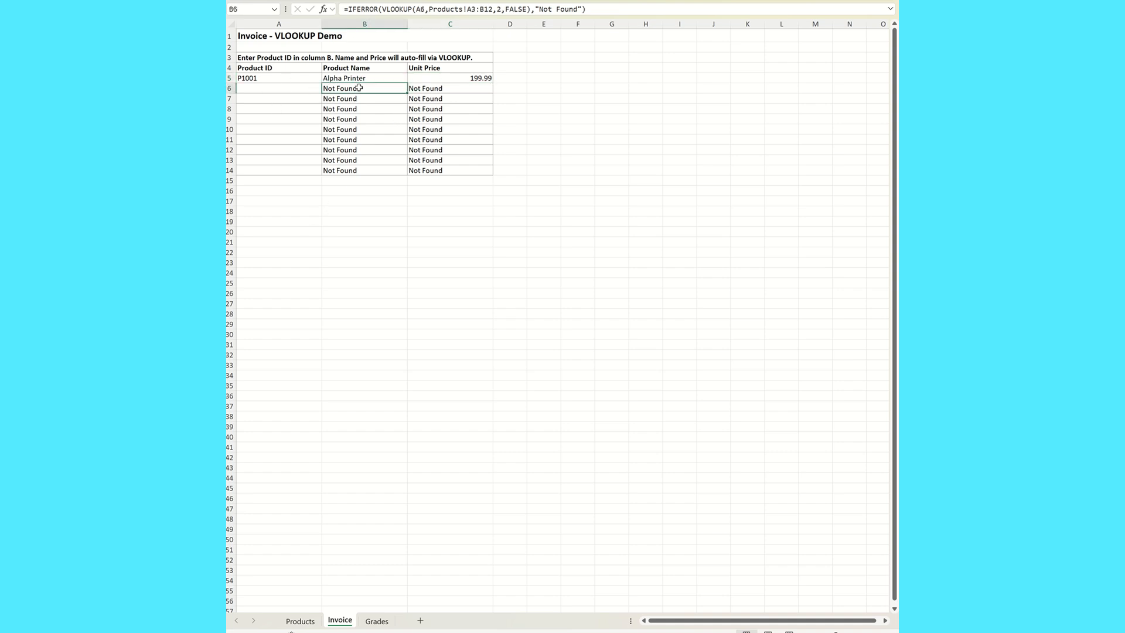
click(456, 92)
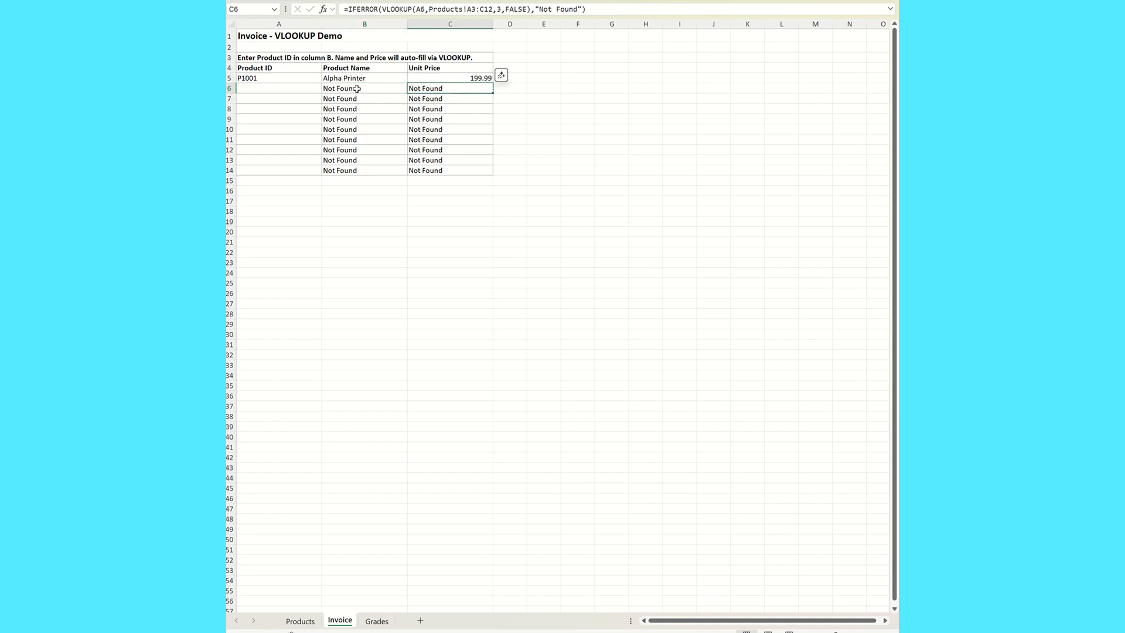
drag(357, 90, 420, 174)
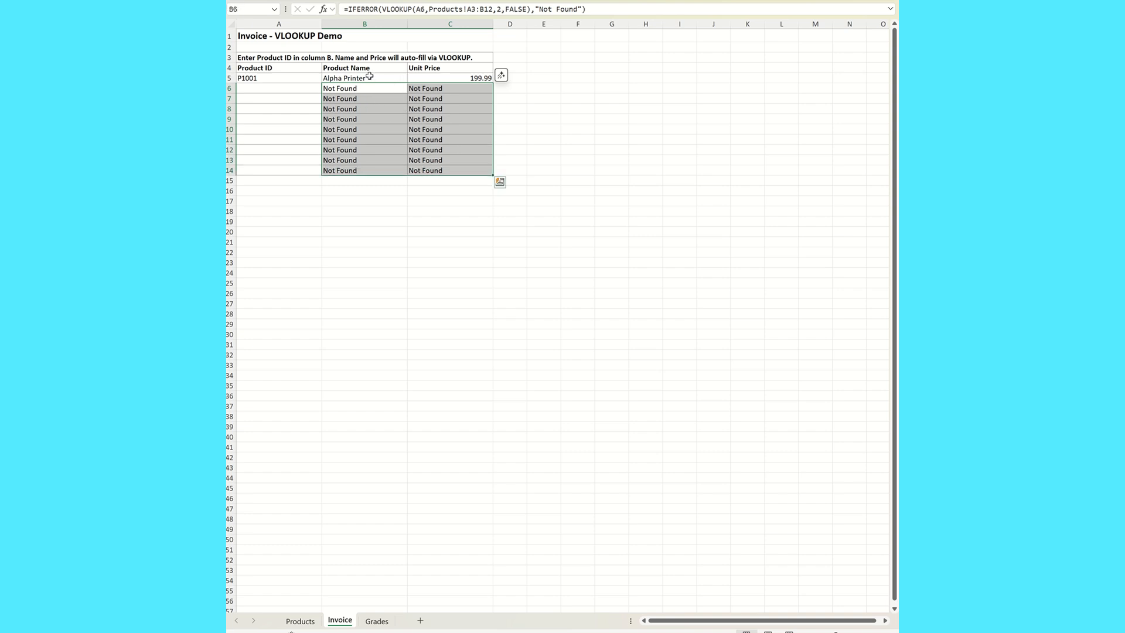
key(Delete)
drag(351, 77, 438, 79)
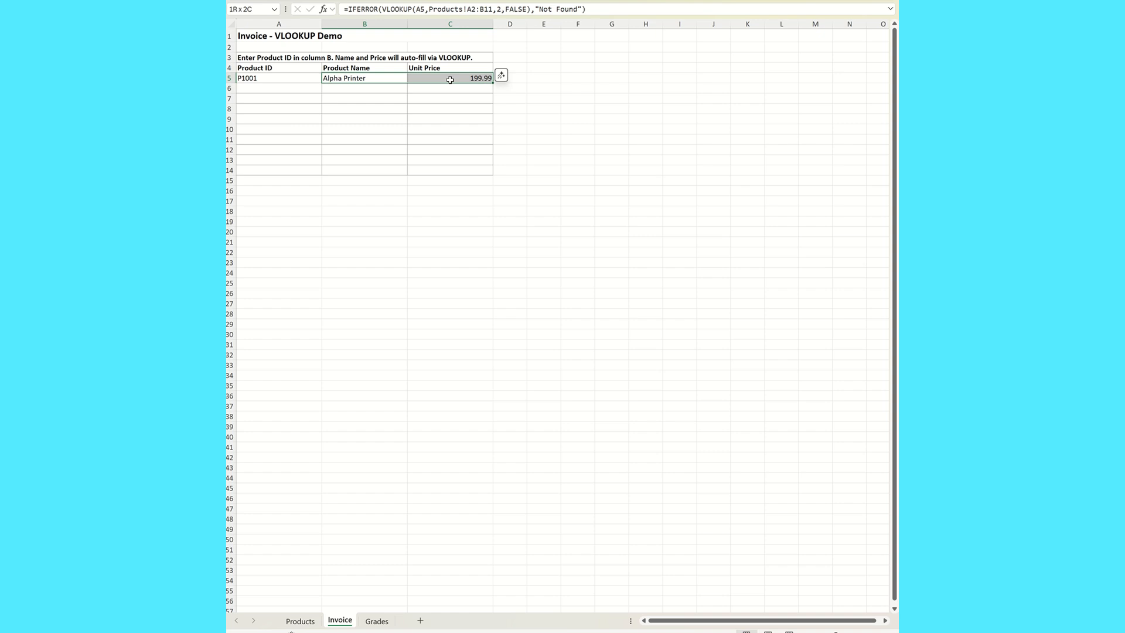
key(Delete)
click(405, 119)
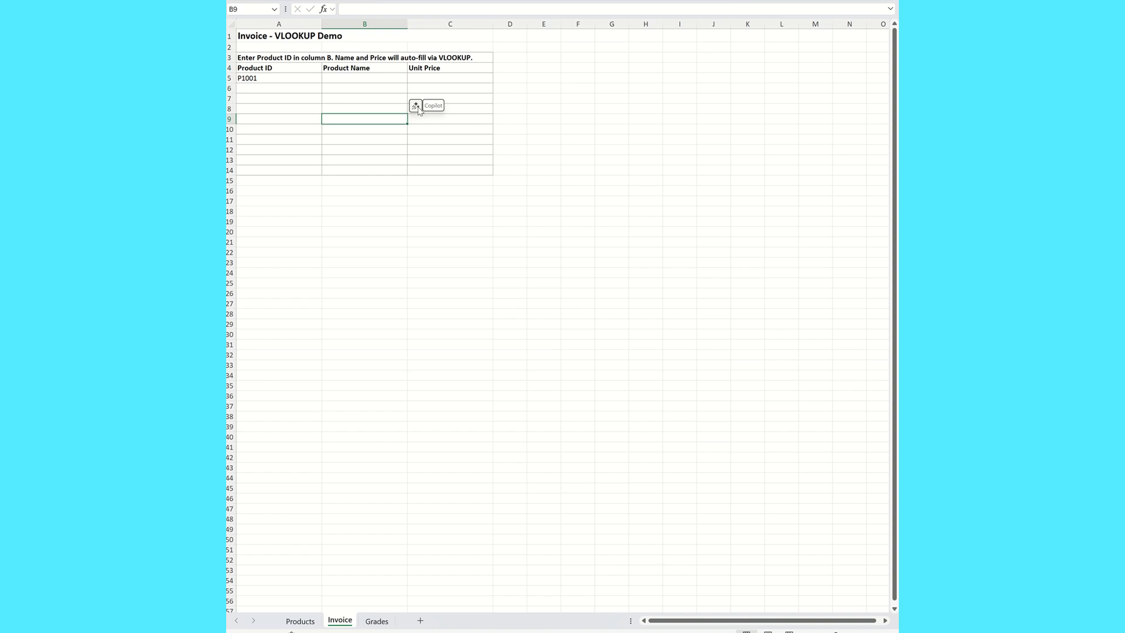
click(251, 79)
key(Delete)
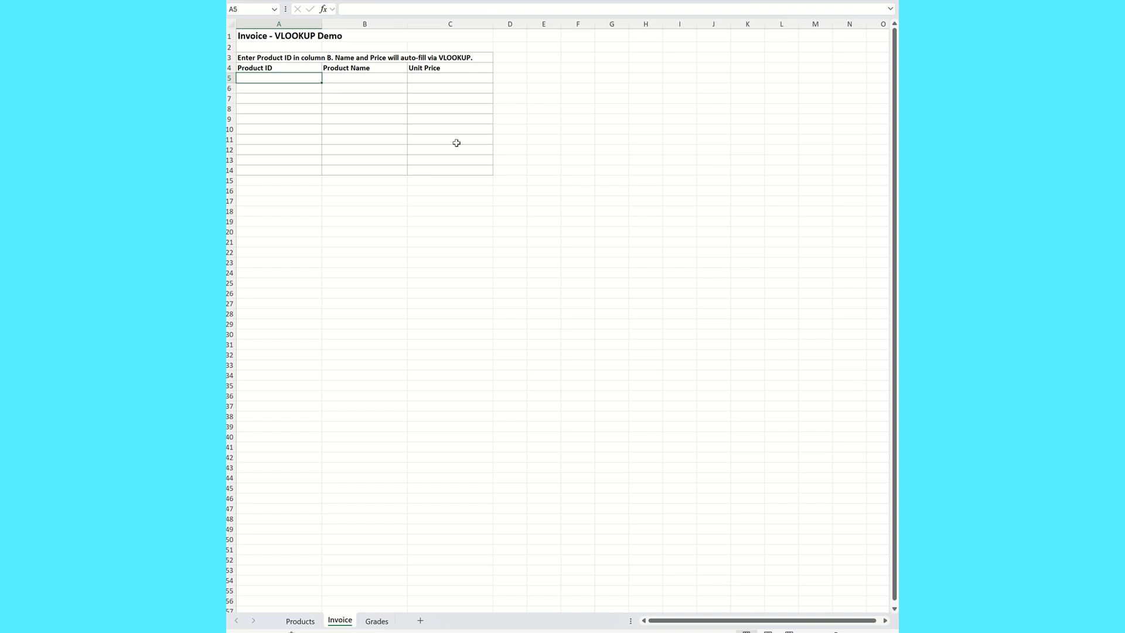
click(300, 620)
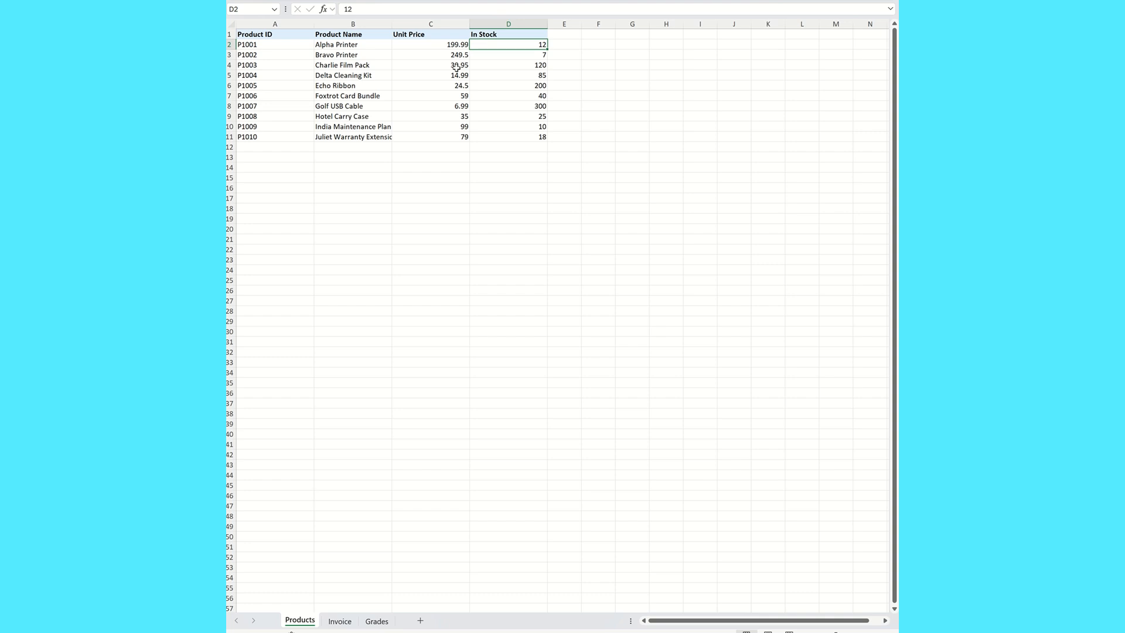
click(337, 623)
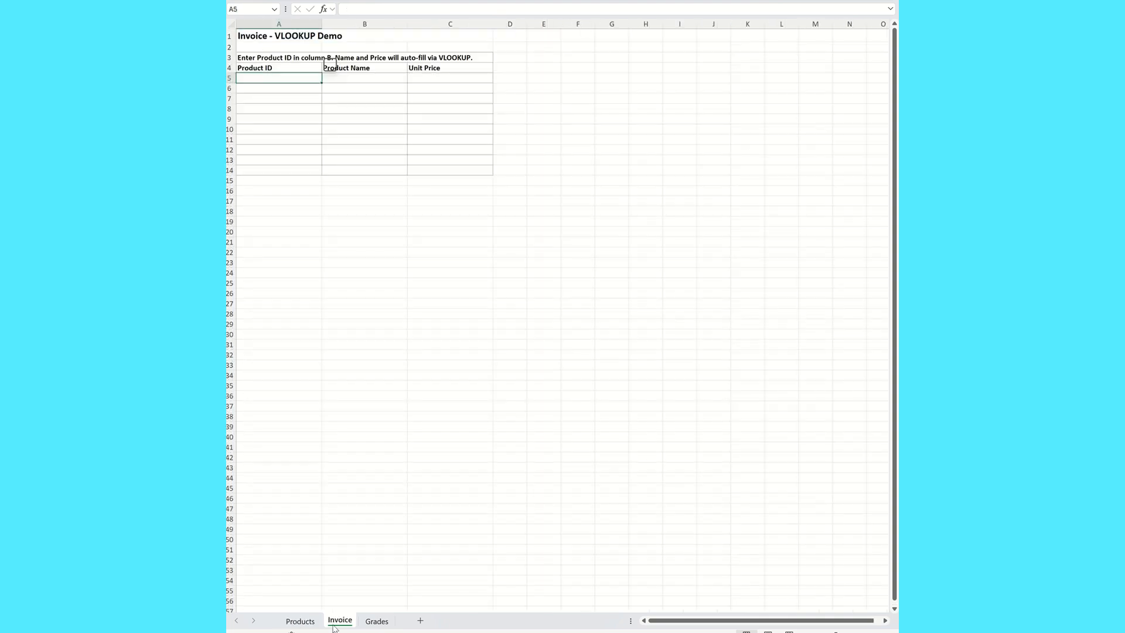
scroll(353, 467, right, 2)
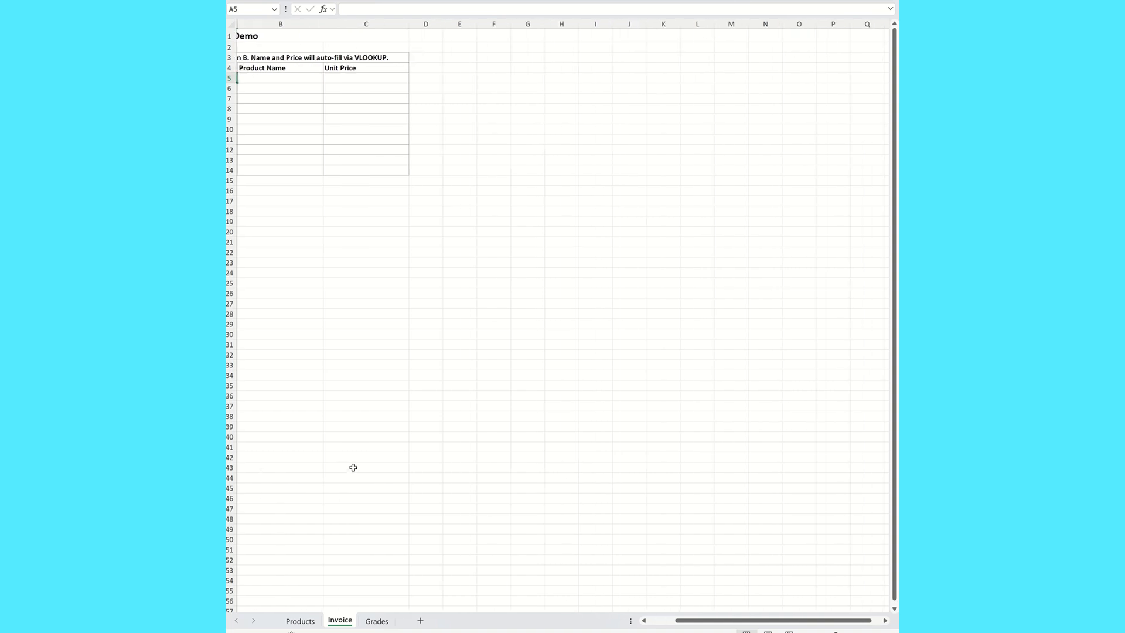
scroll(353, 467, left, 2)
Begin a VLOOKUP formula in Product Name cell B5 with A5 as the lookup value
click(345, 77)
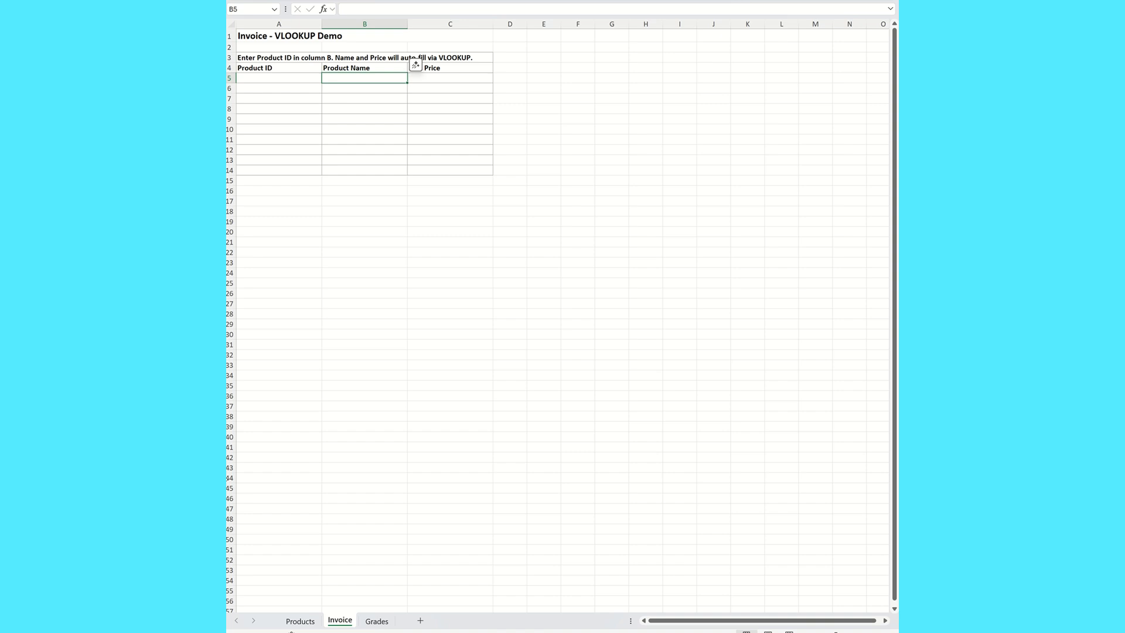
text(=vlookup)
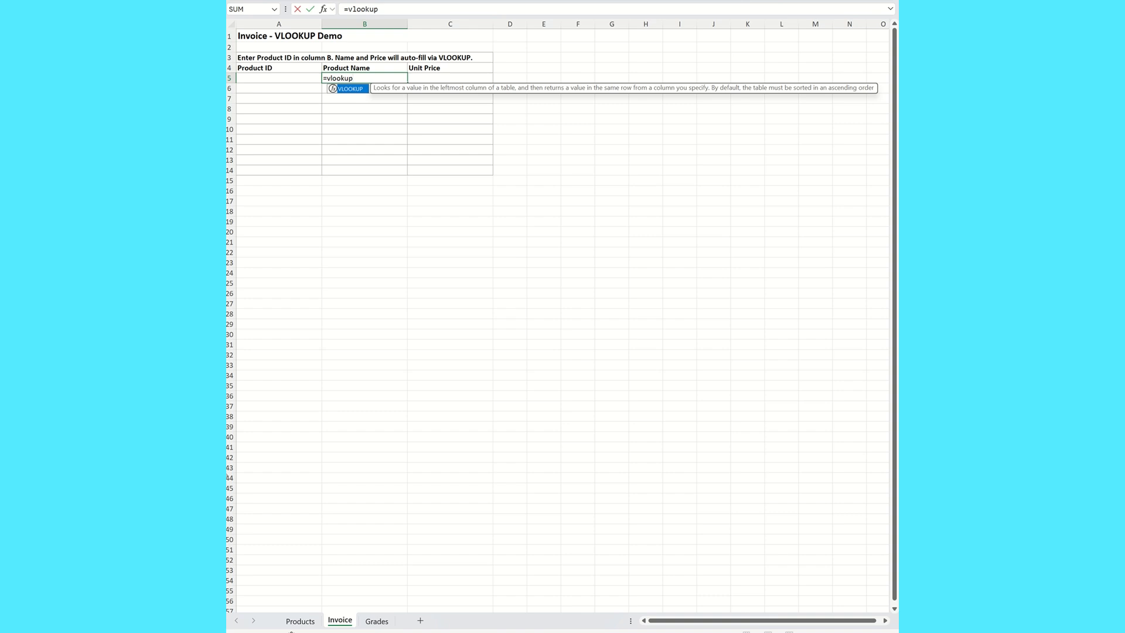
text(()
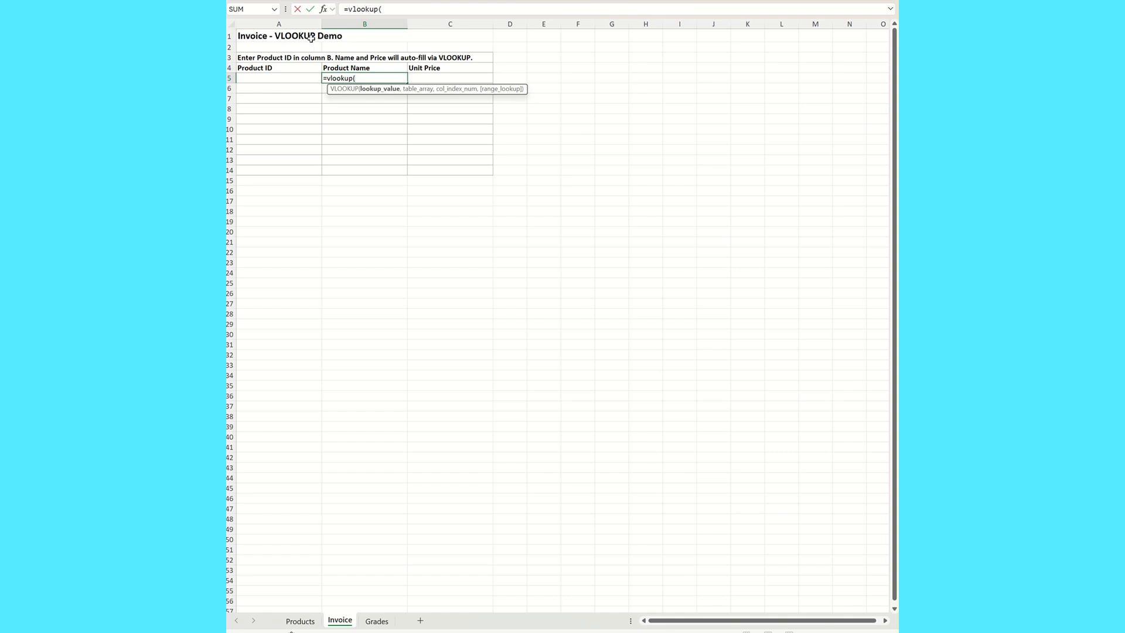
click(274, 77)
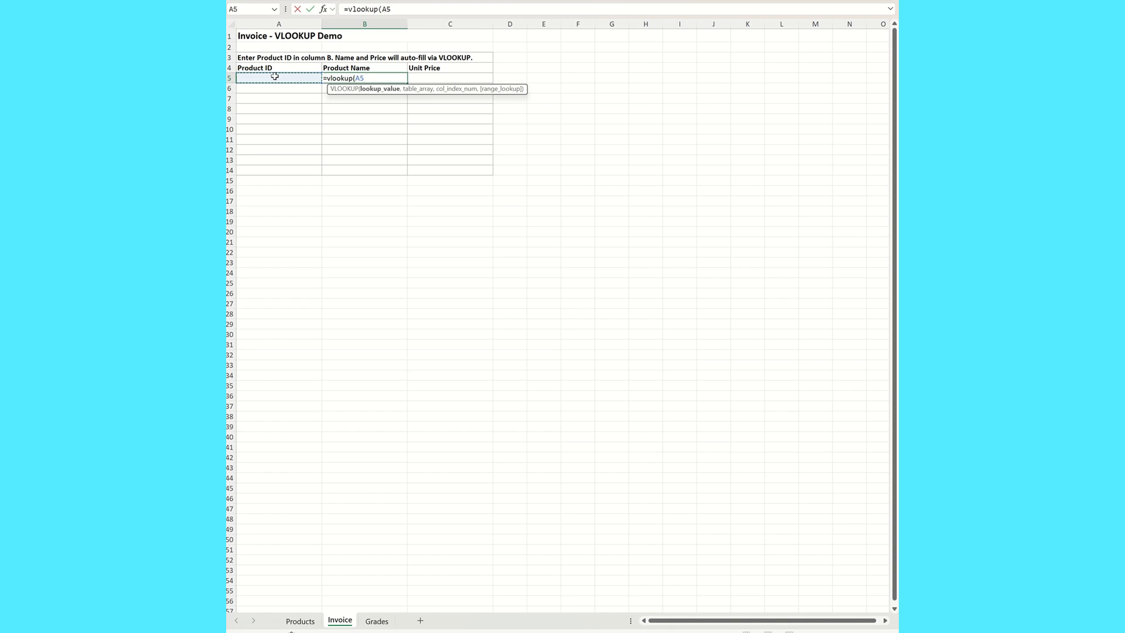
text(,)
Use range A2:B11 on the Products sheet as the formula's table array
click(305, 622)
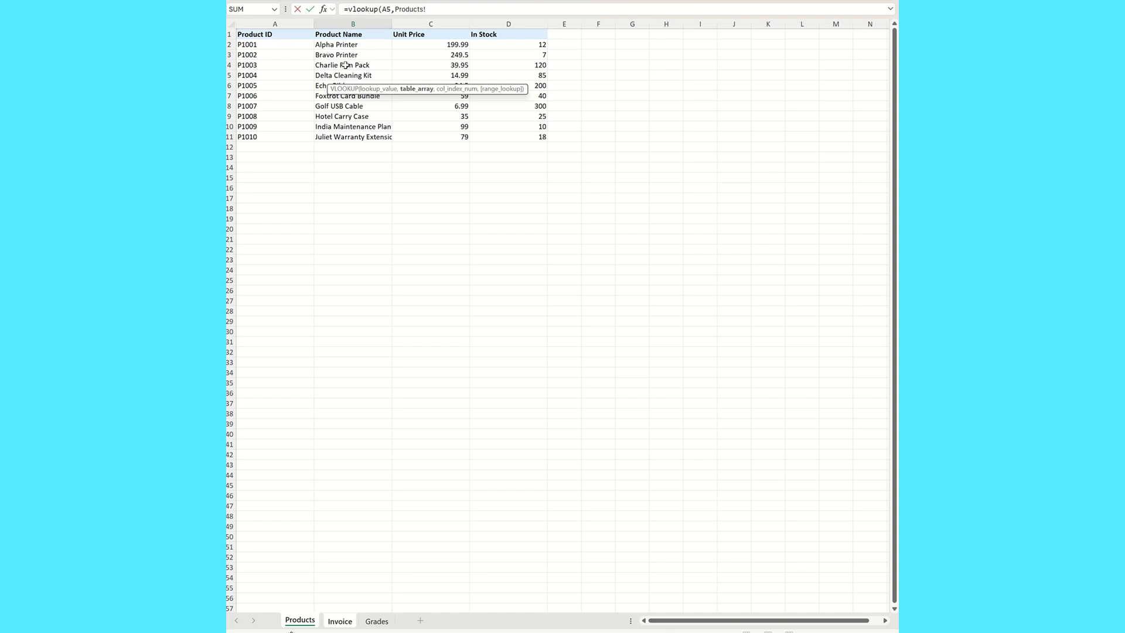
click(278, 44)
drag(278, 44, 332, 135)
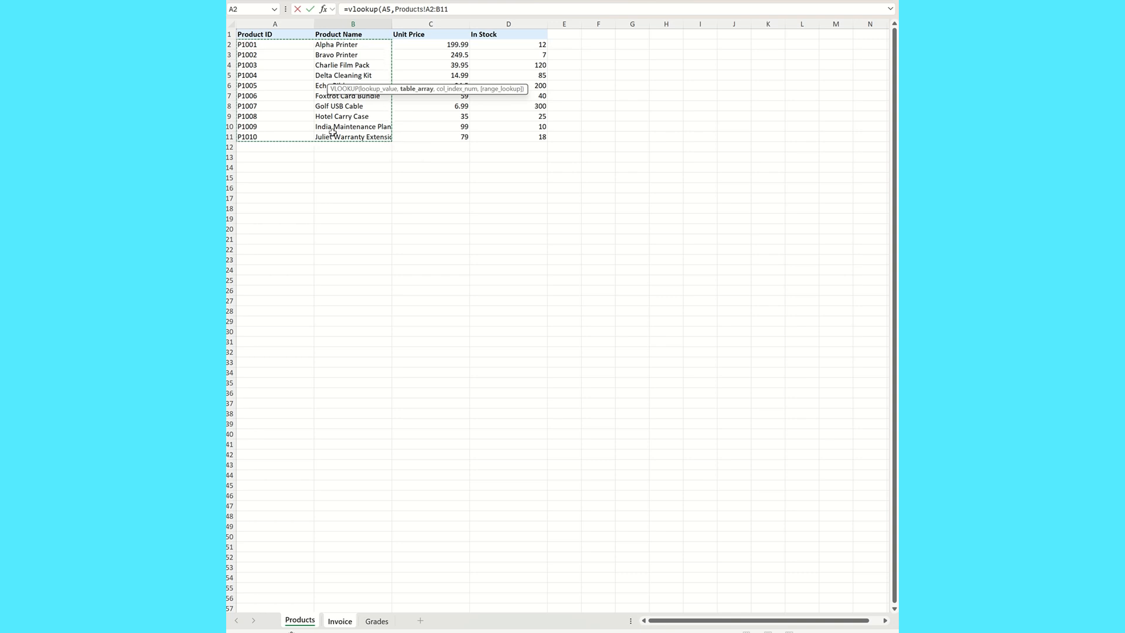
text(,)
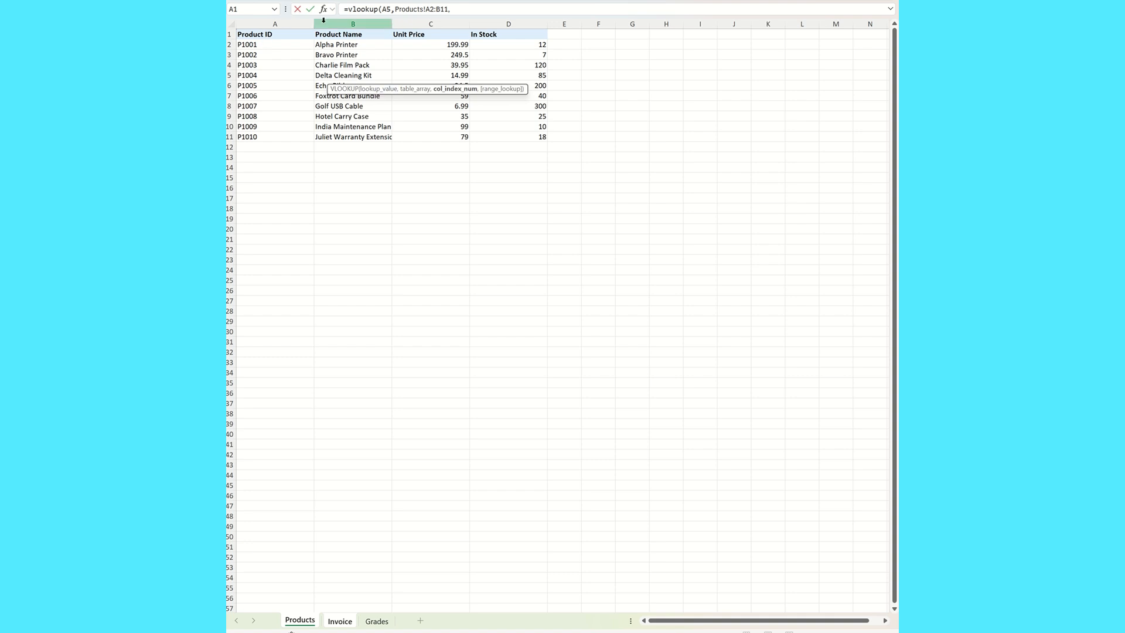
click(329, 54)
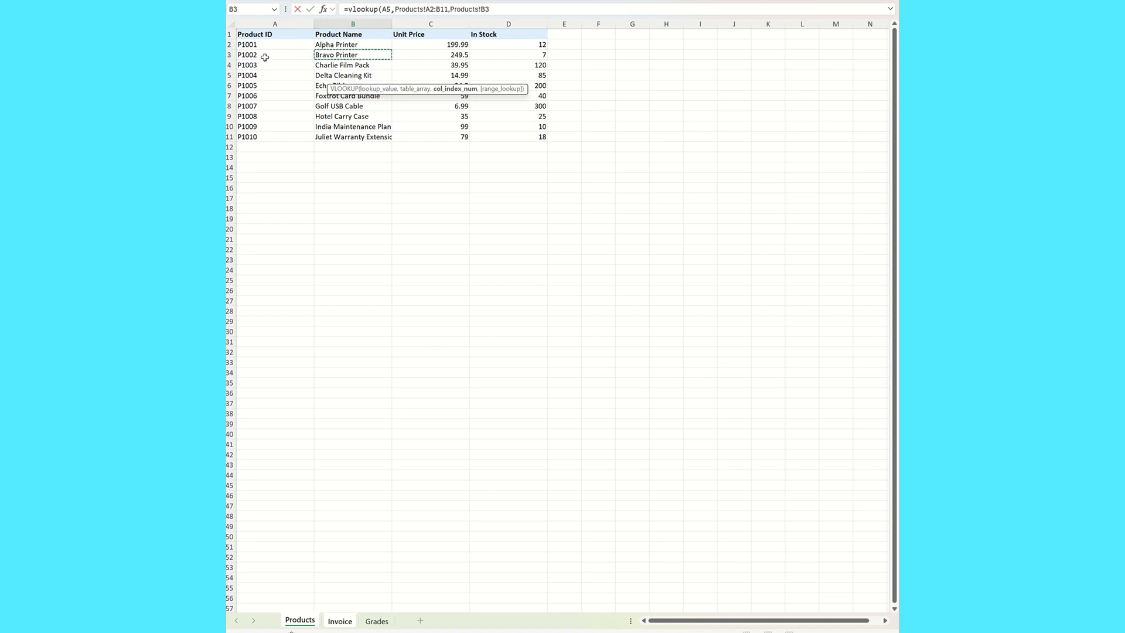
drag(500, 8, 450, 6)
key(BackSpace)
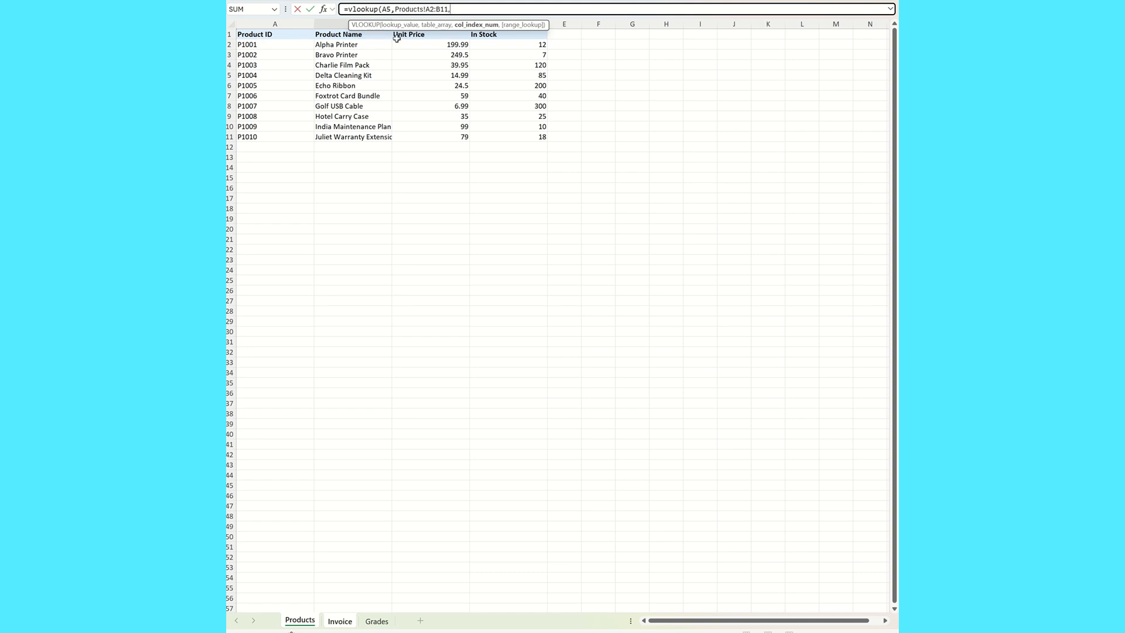
Complete the VLOOKUP formula with column index 2 and false for an exact match
text(2,f)
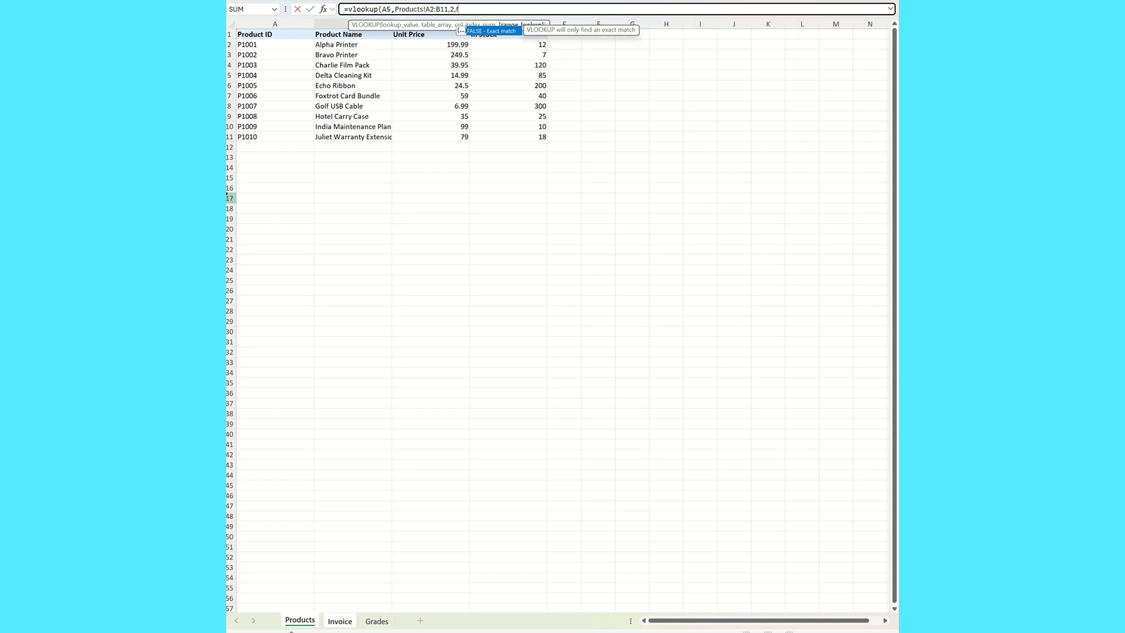
text(alse))
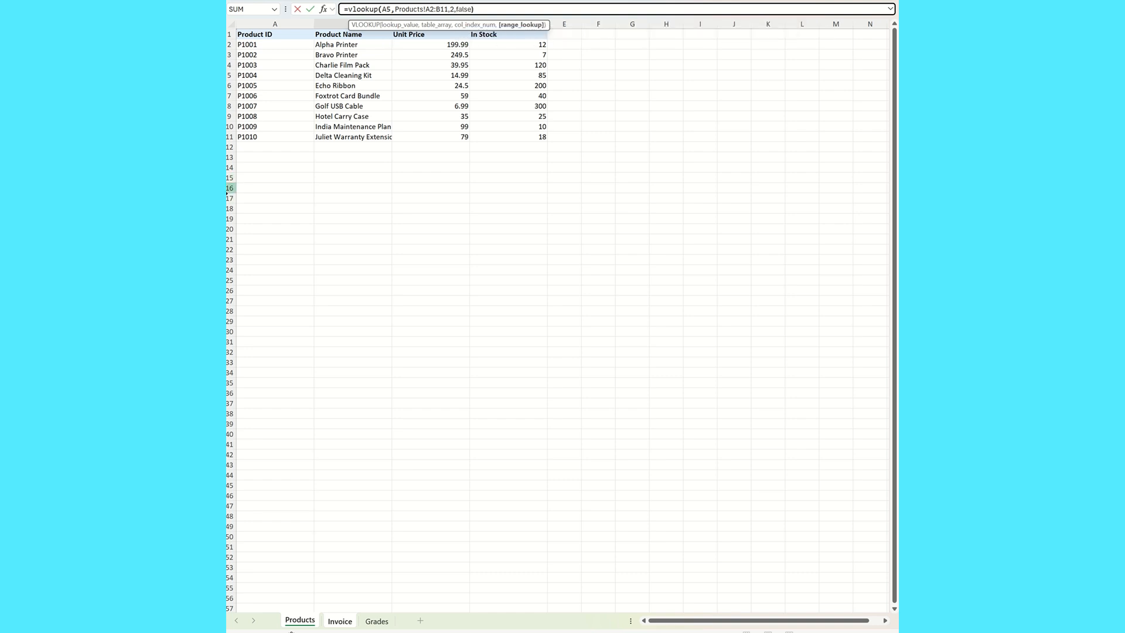
key(Return)
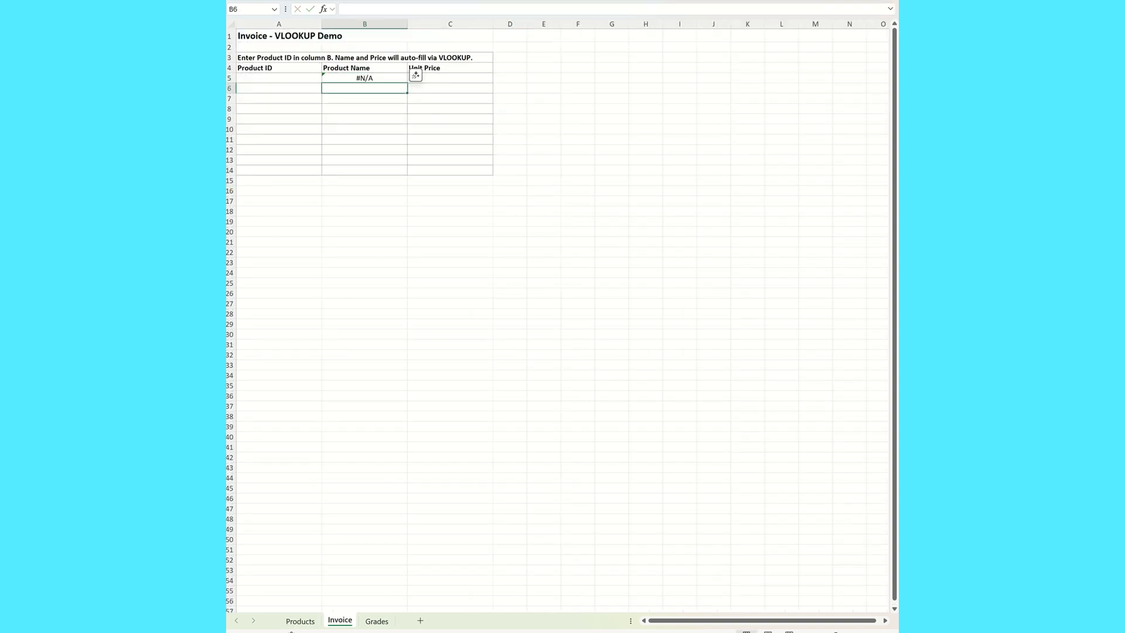
Wrap the VLOOKUP formula in Product Name cell B5 in an IFERROR function
click(276, 78)
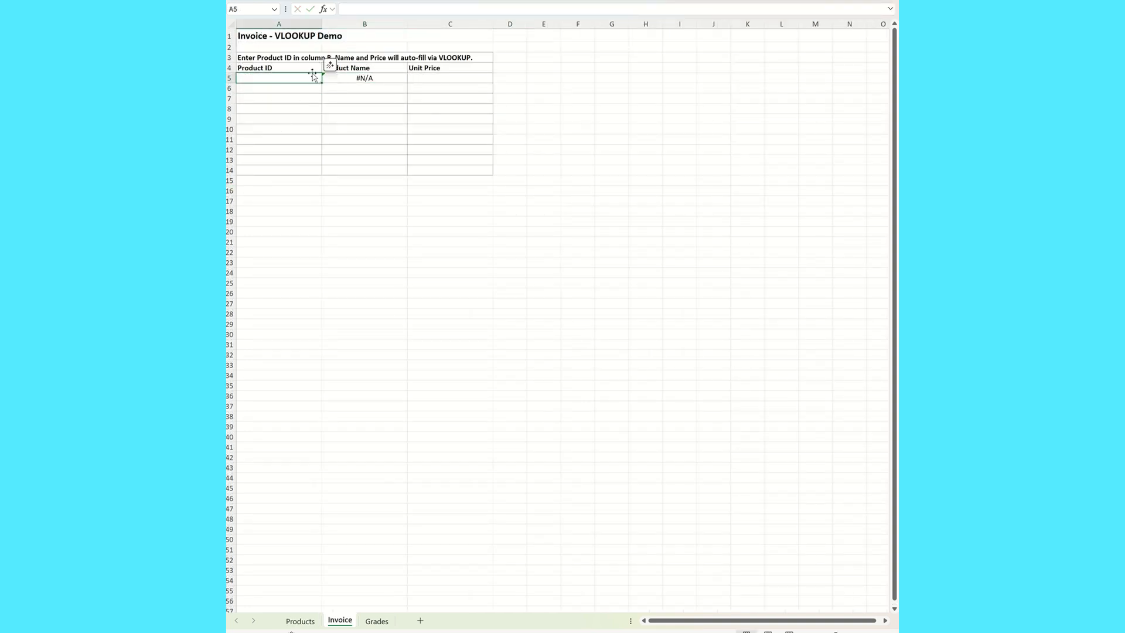
click(357, 75)
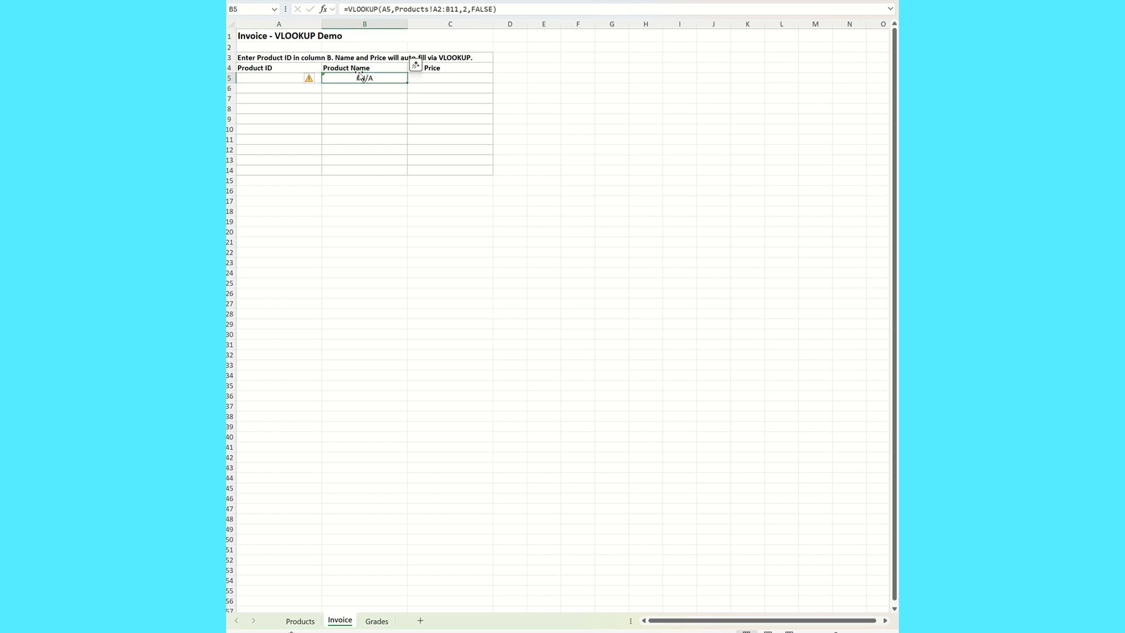
click(349, 8)
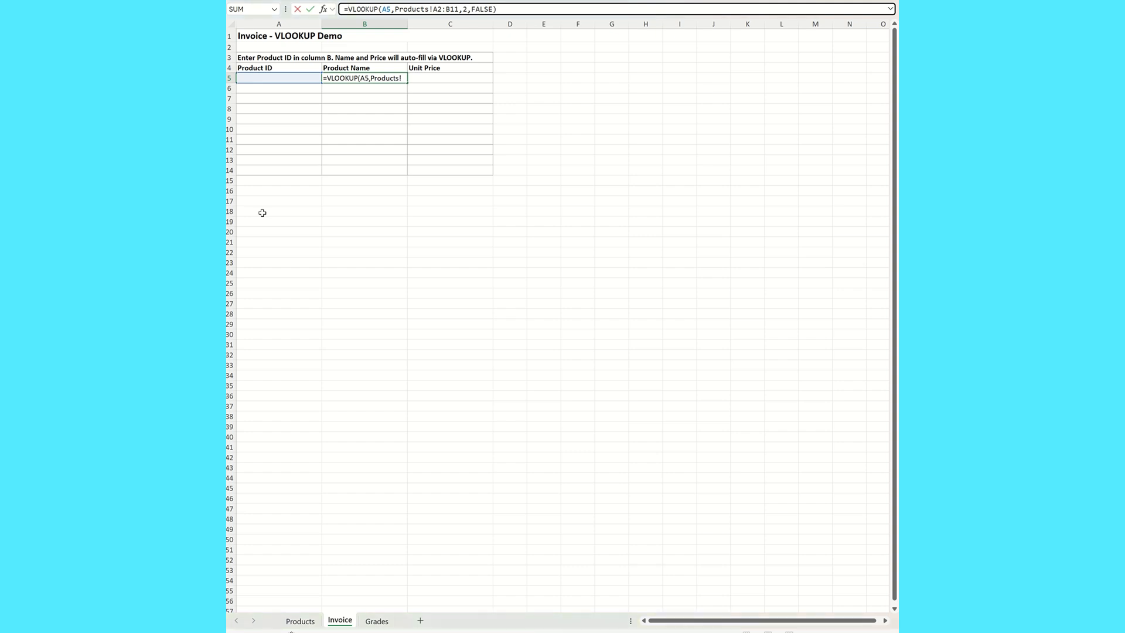
text(if)
text(error)
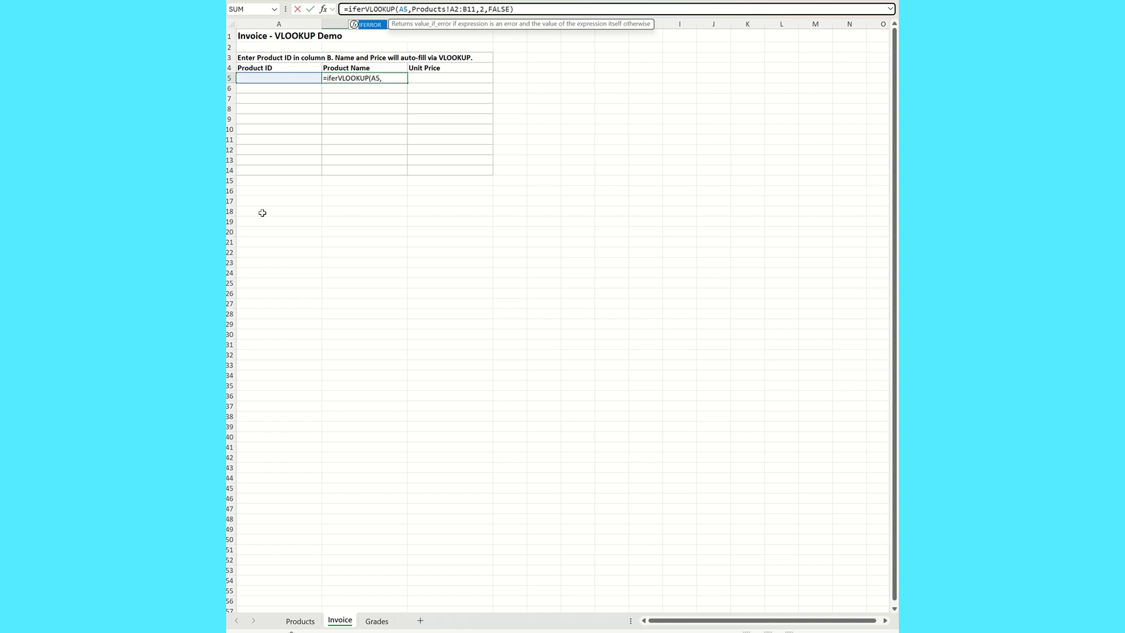
text(*)
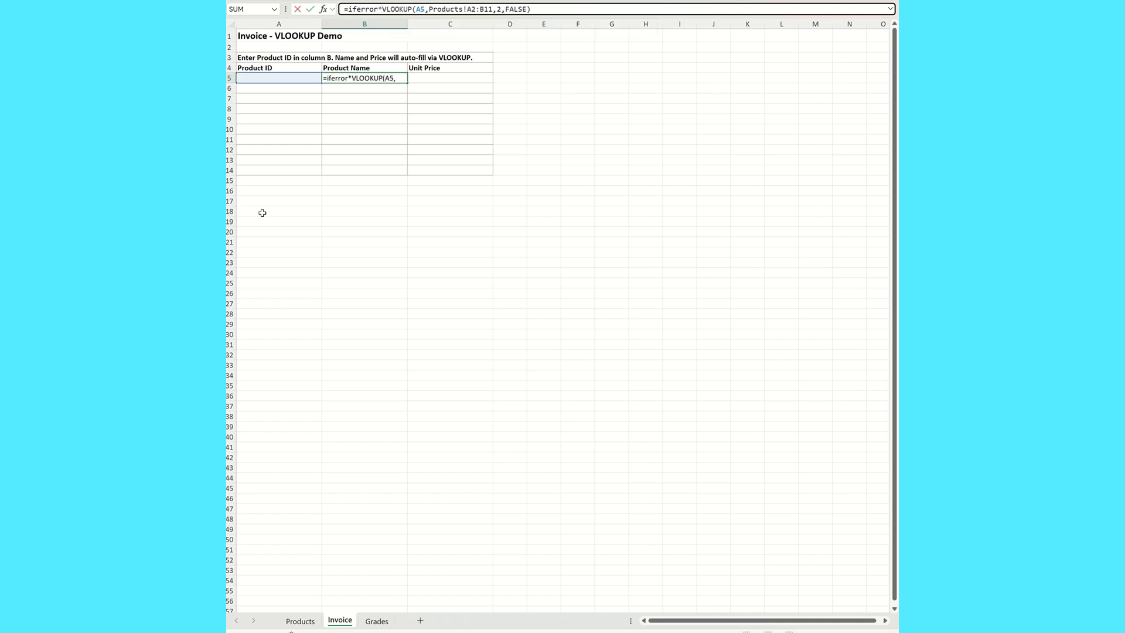
key(BackSpace)
text(()
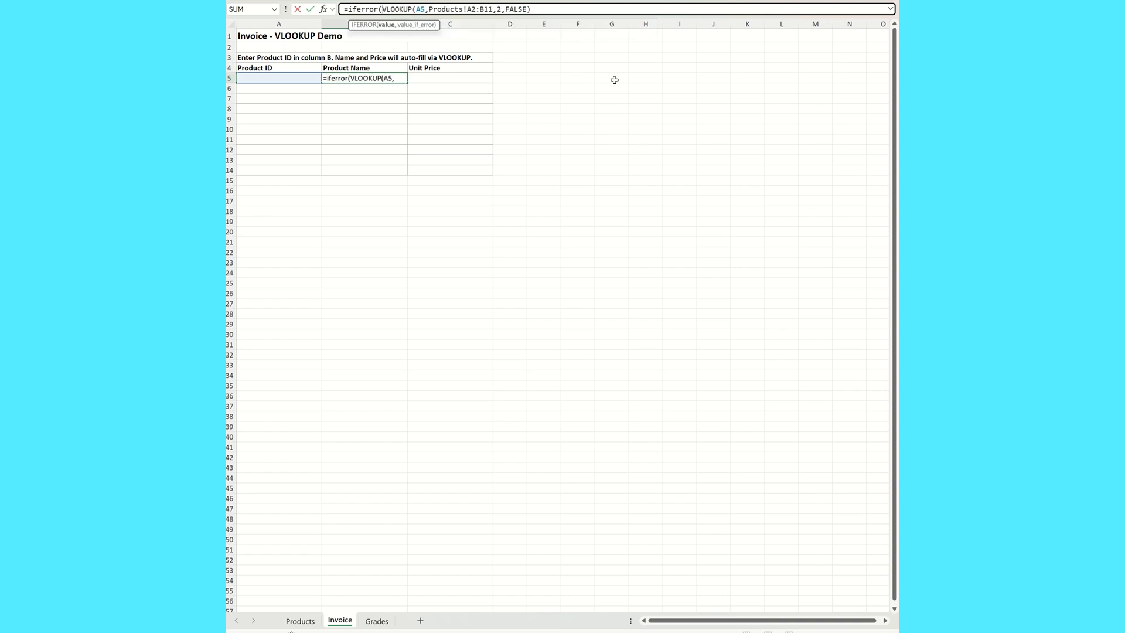
Complete the IFERROR formula in B5 with "Not Found" as the error value and fill it down to B14
click(546, 9)
text(,)
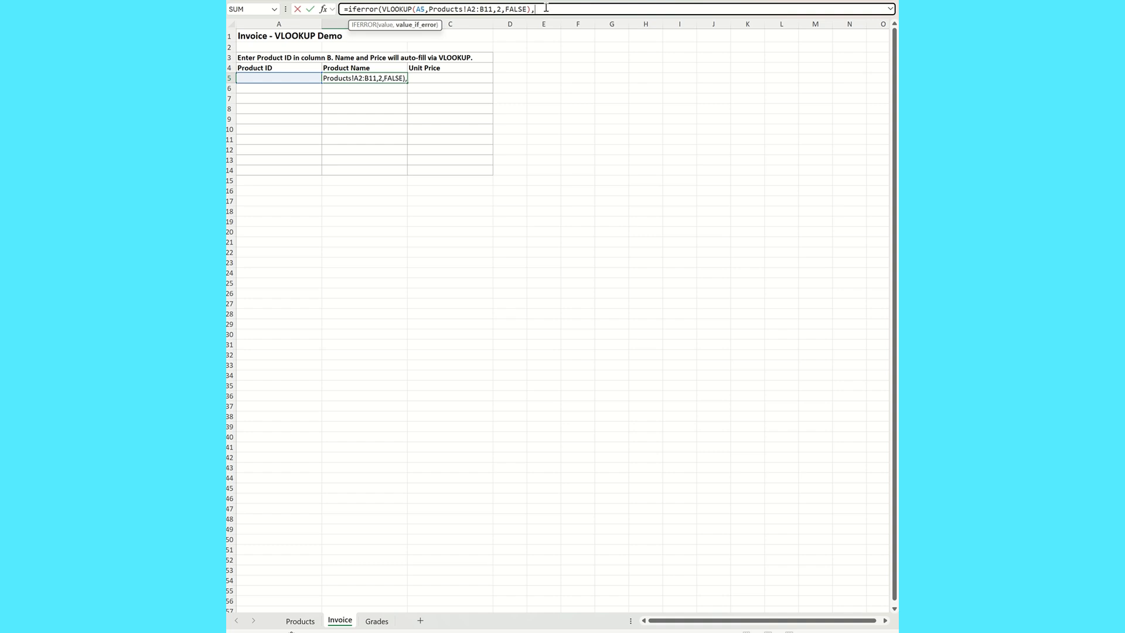
text("Not Found)
key(BackSpace)
text(()
key(Return)
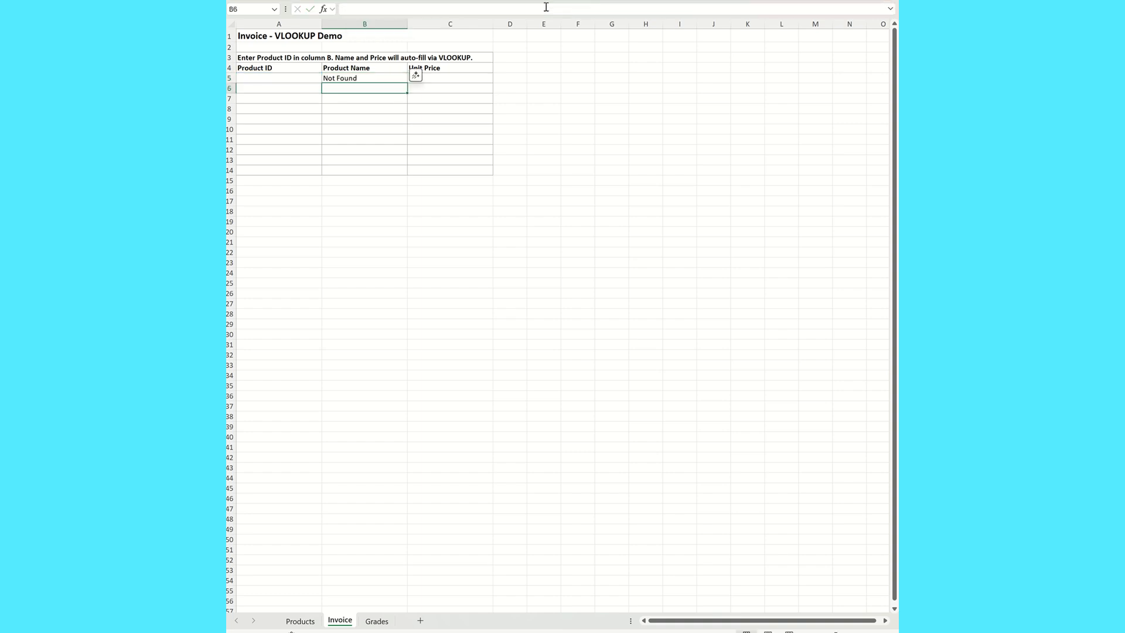
click(358, 81)
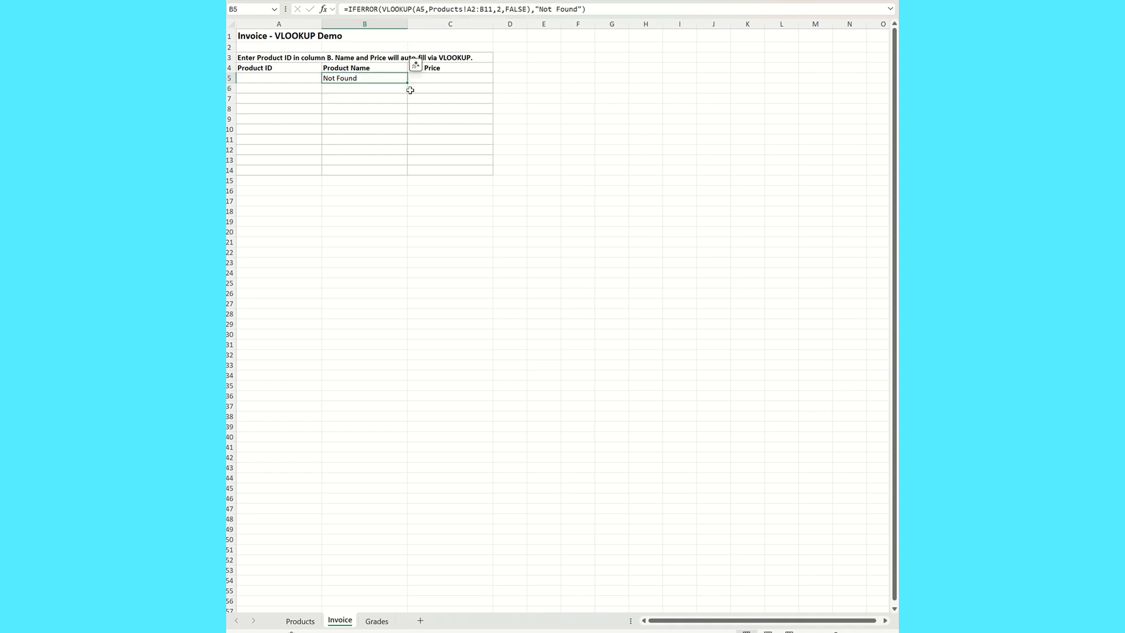
drag(407, 83, 395, 177)
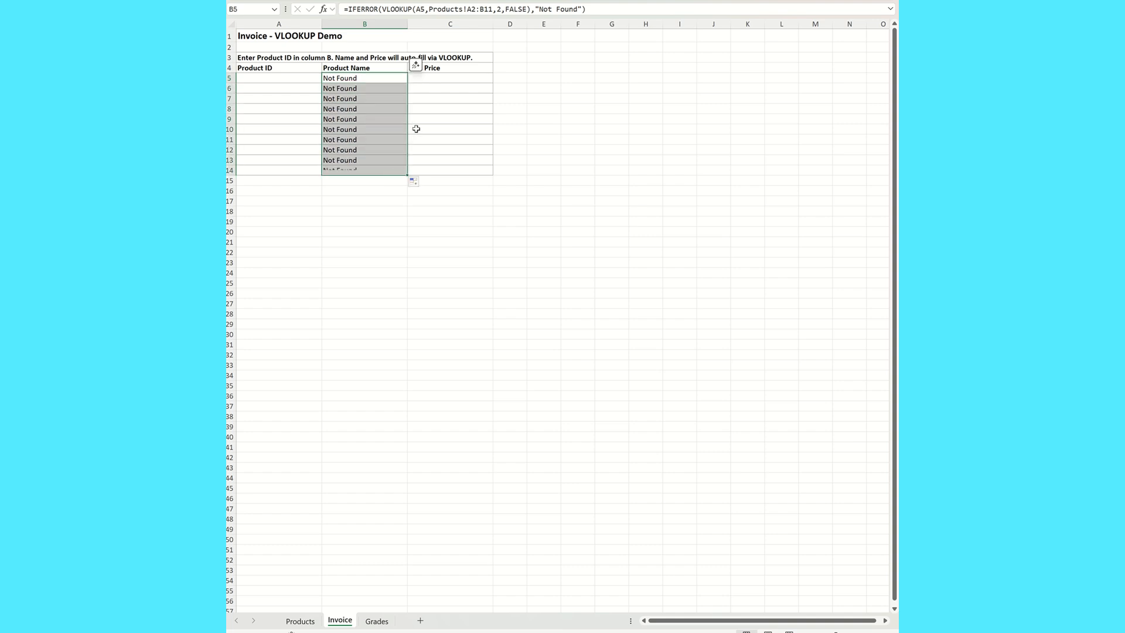
Begin an IFERROR formula with a nested VLOOKUP in Unit Price cell C5, using A5 as the lookup value
click(450, 78)
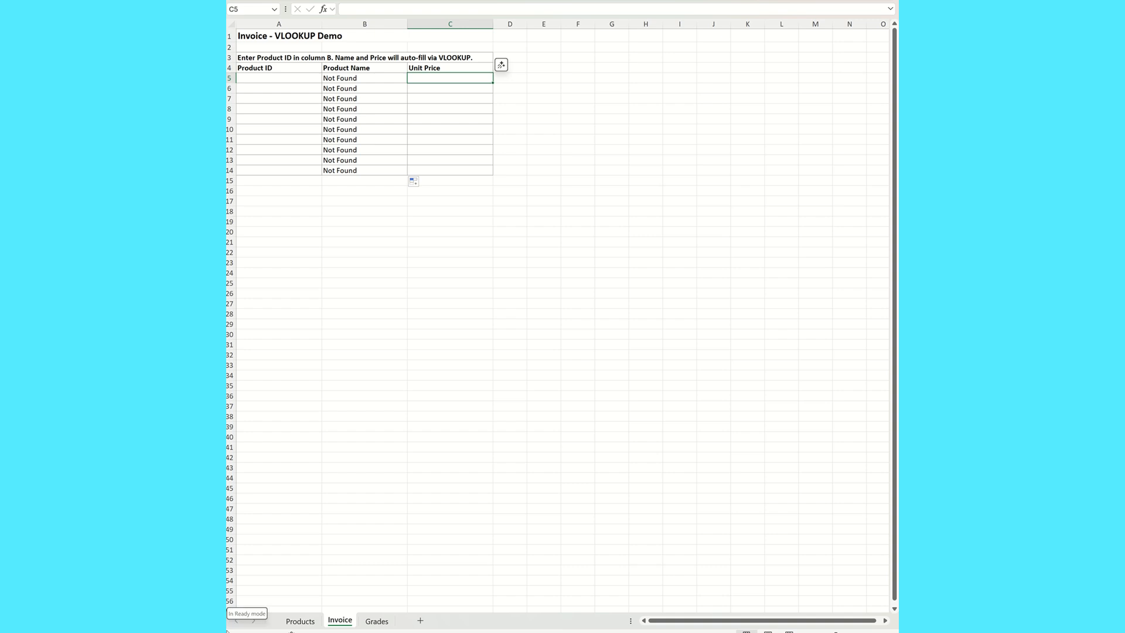
text(=)
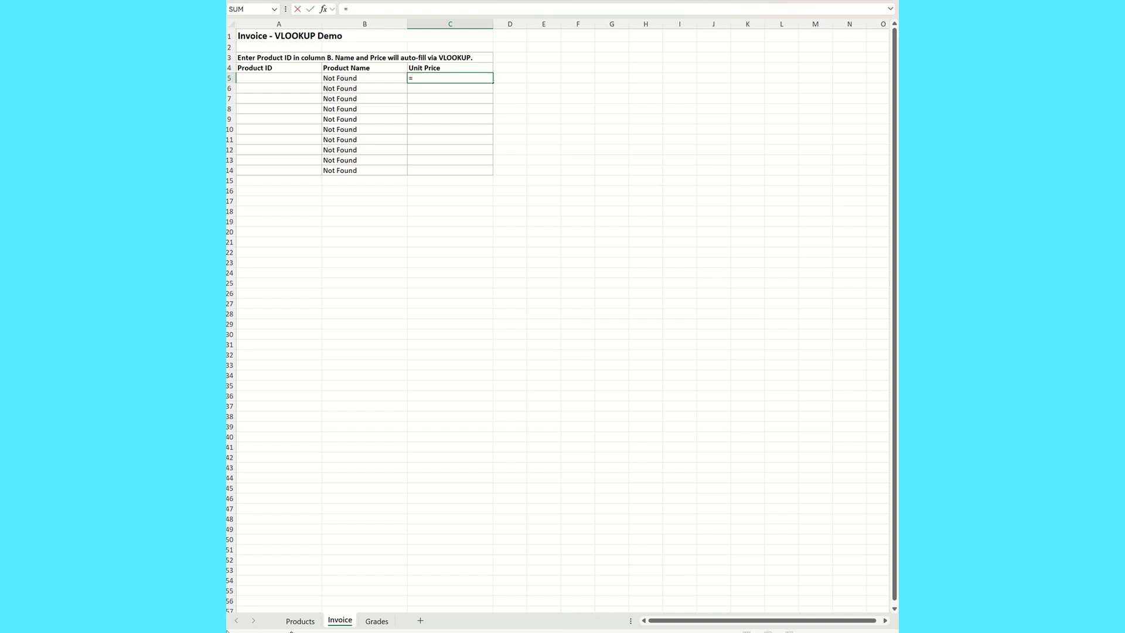
text(ife)
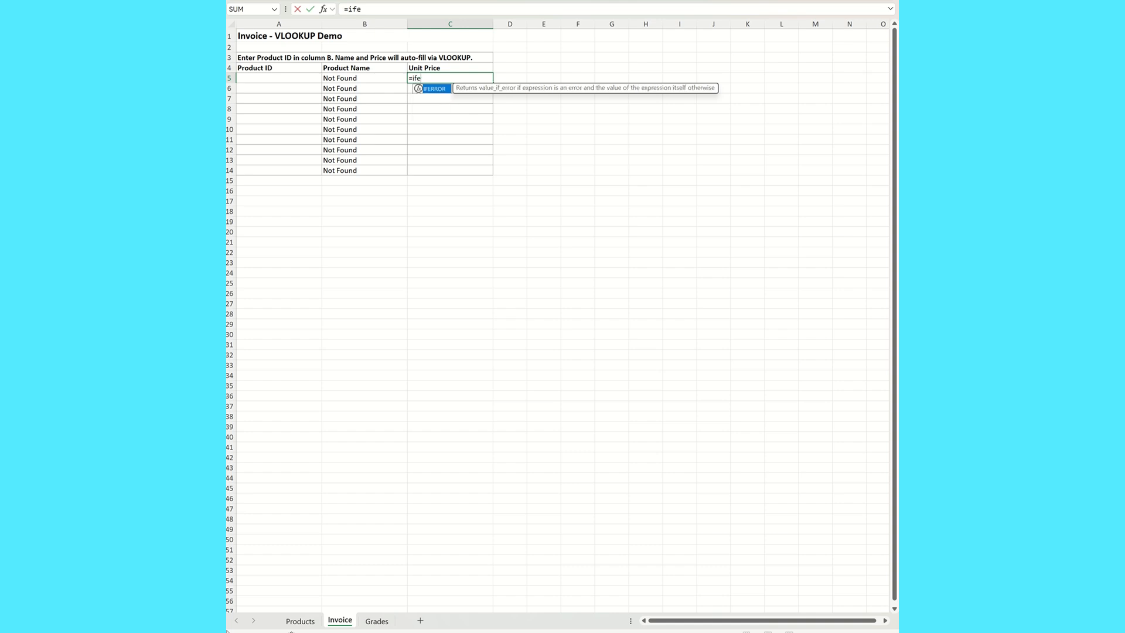
text(rror()
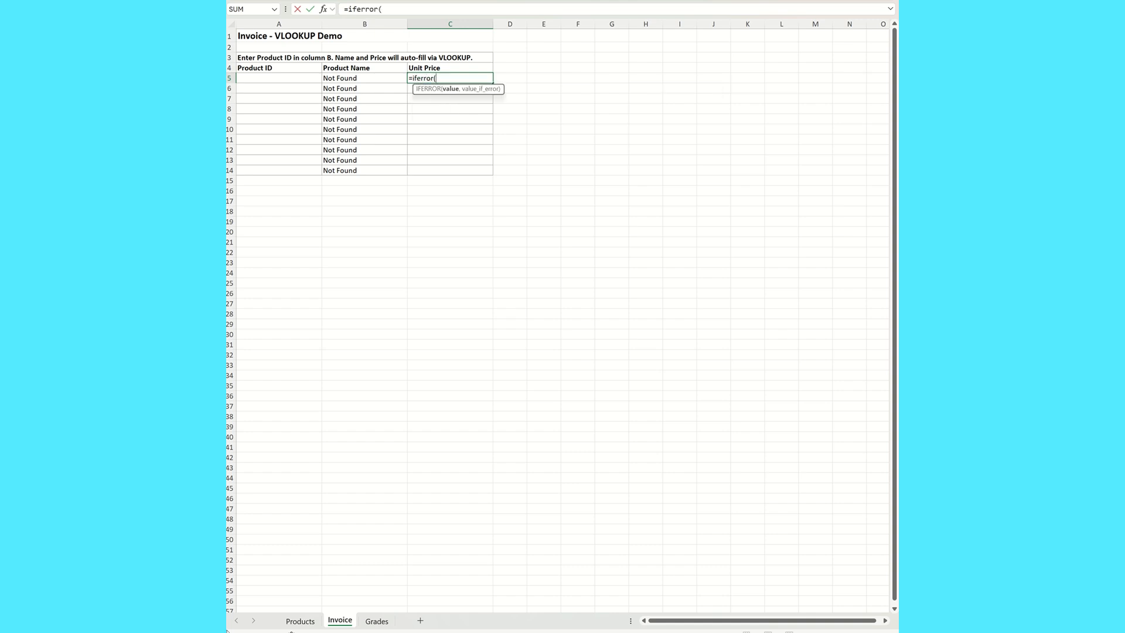
text(v;)
key(BackSpace)
text(lpp)
key(BackSpace)
text(oo)
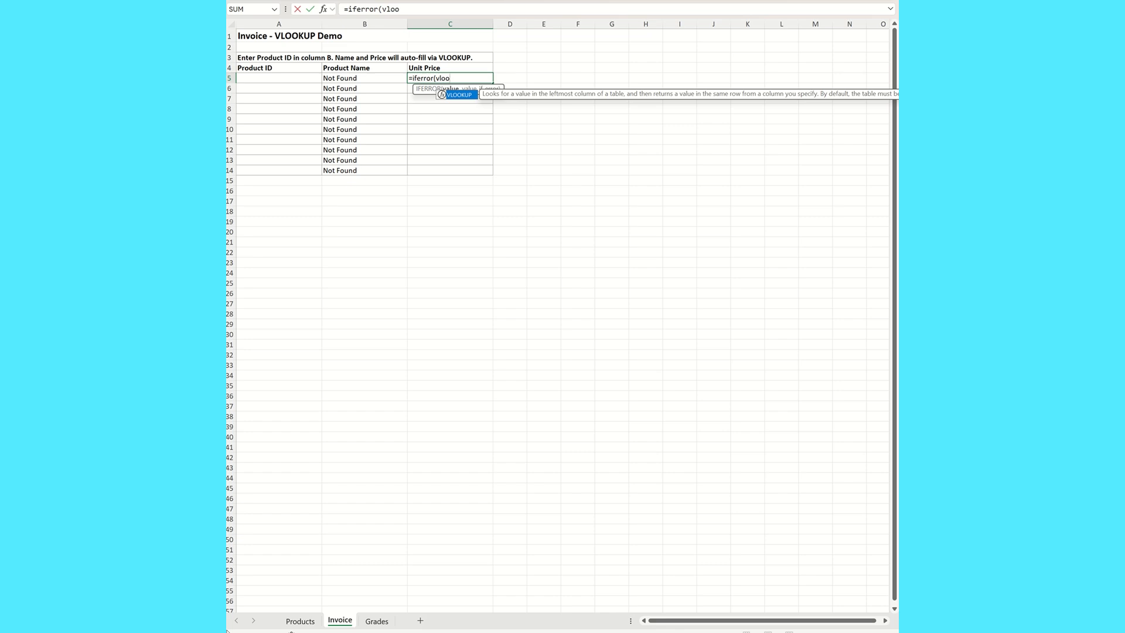
text(kup()
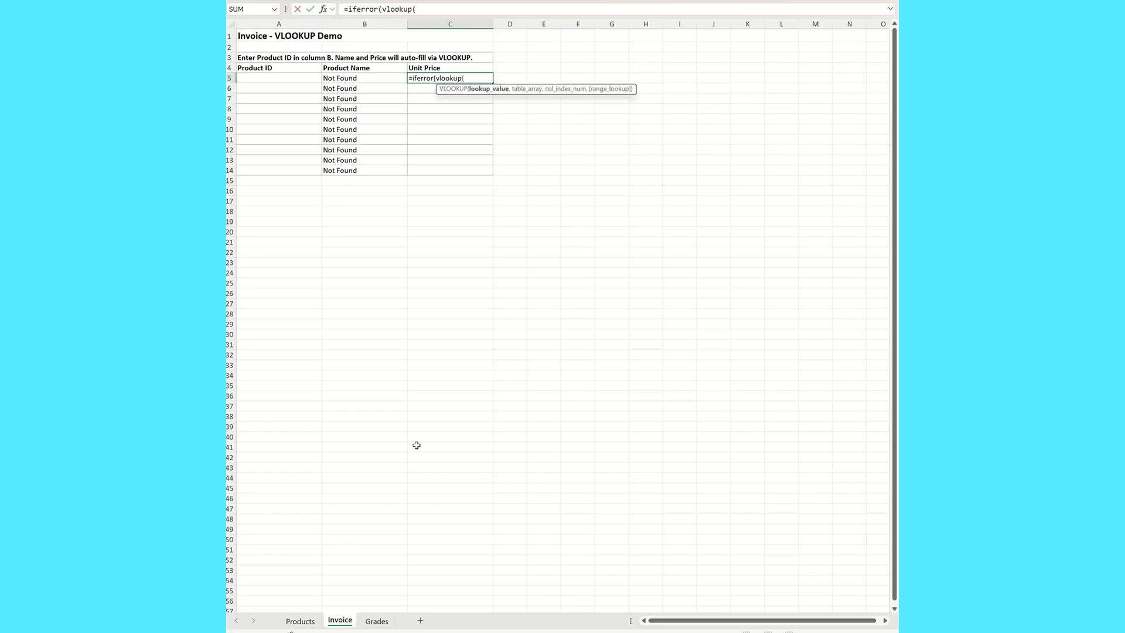
click(266, 79)
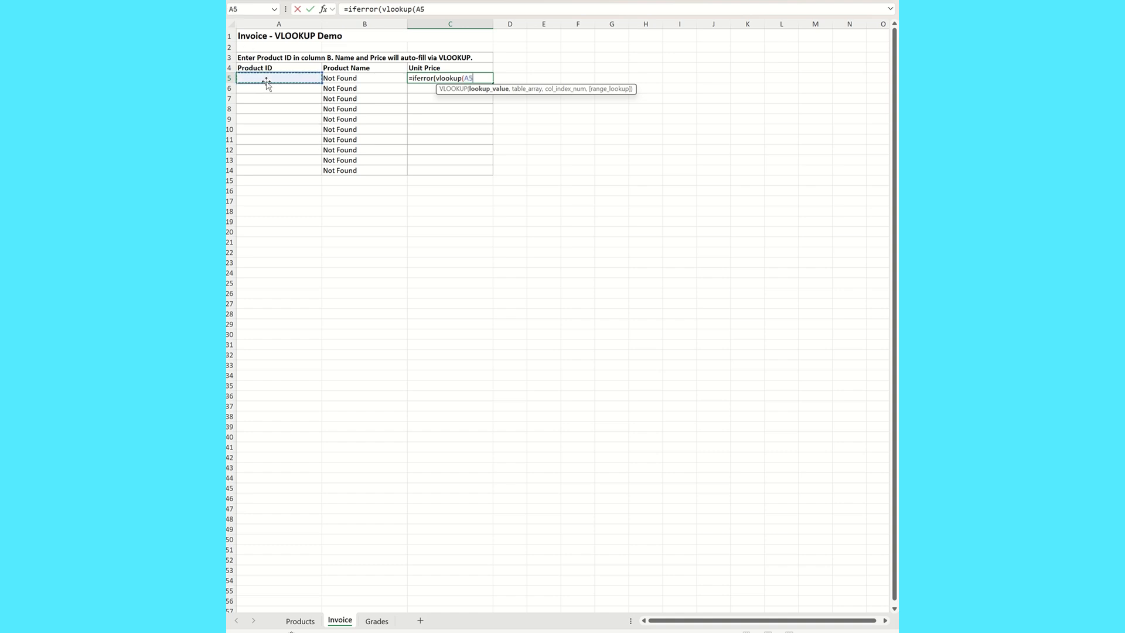
text(,)
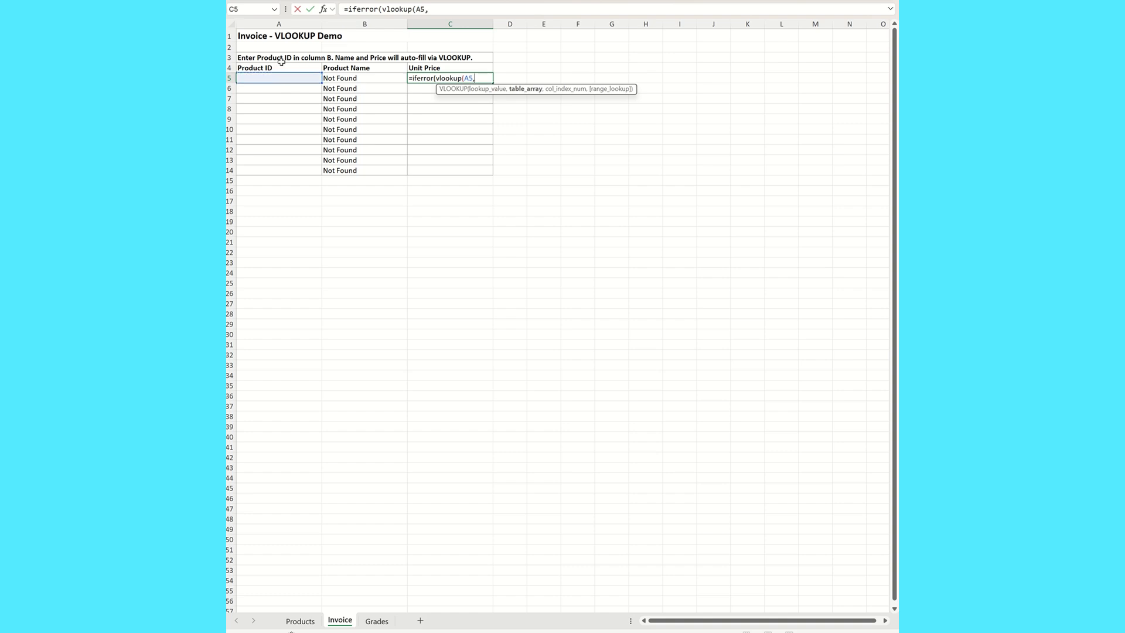
Use range A2:C11 on the Products sheet as the table array, with column index 3 and false for an exact match
click(301, 621)
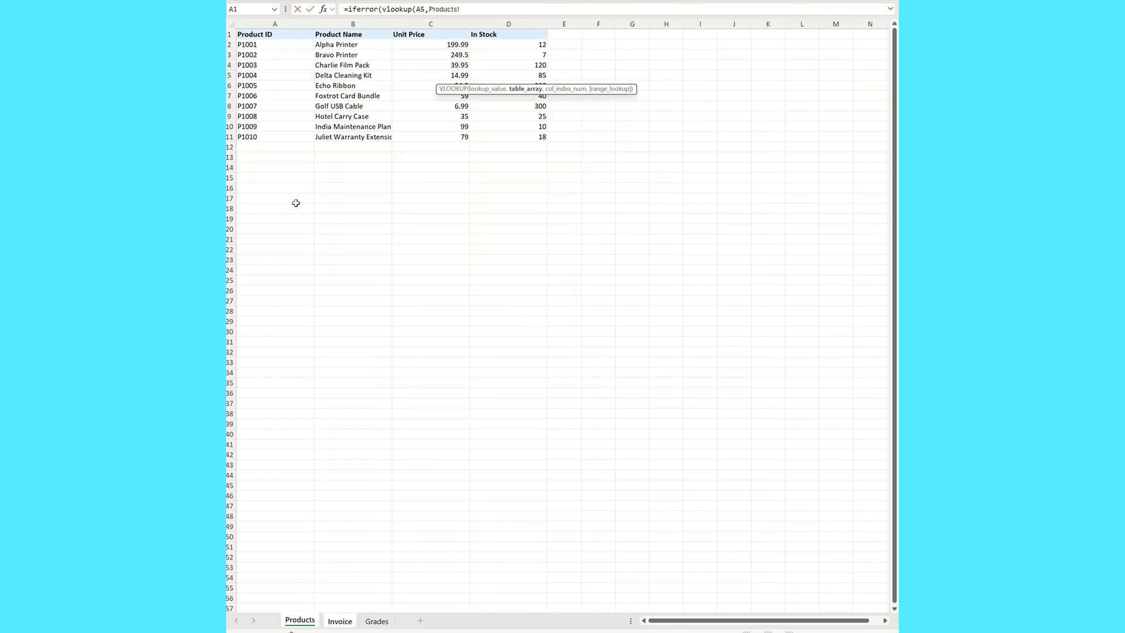
click(265, 47)
drag(265, 47, 432, 141)
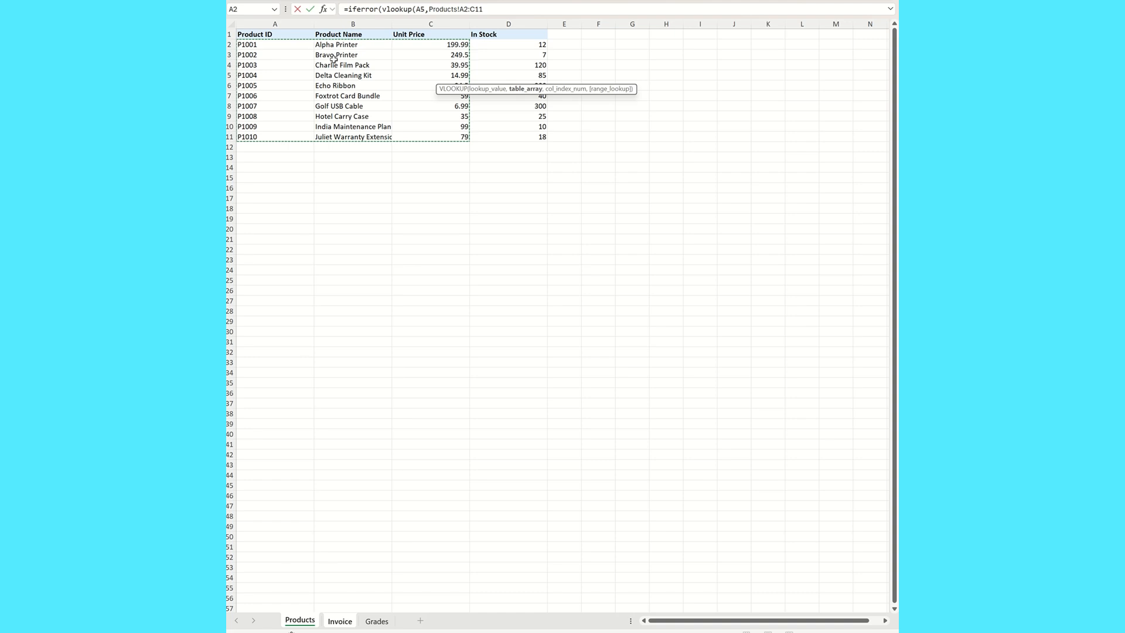
click(493, 9)
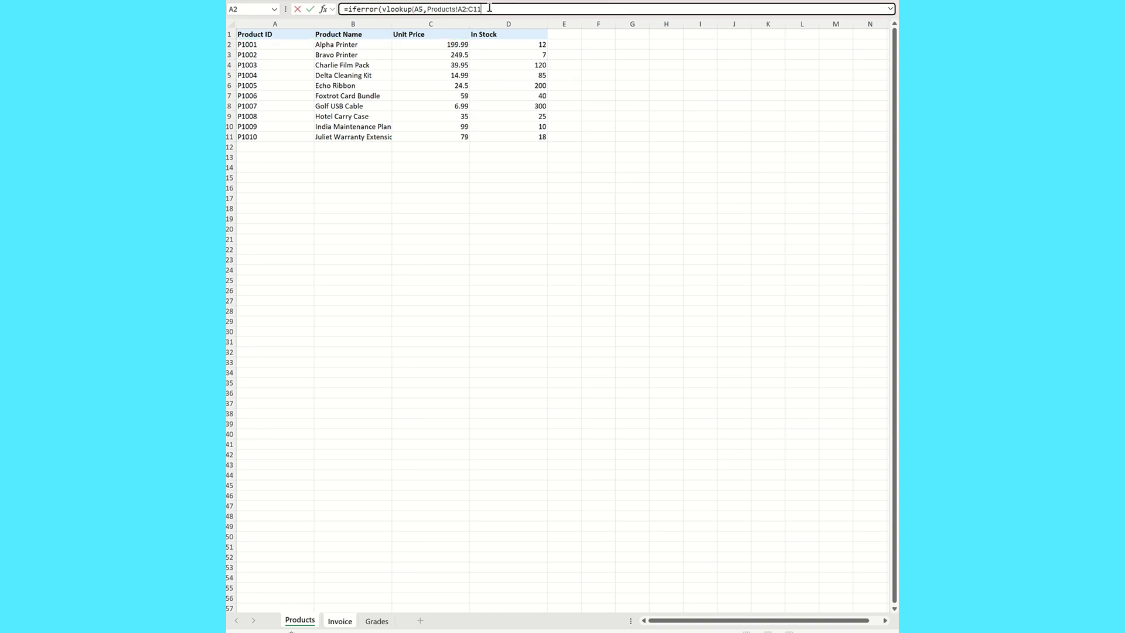
text(,)
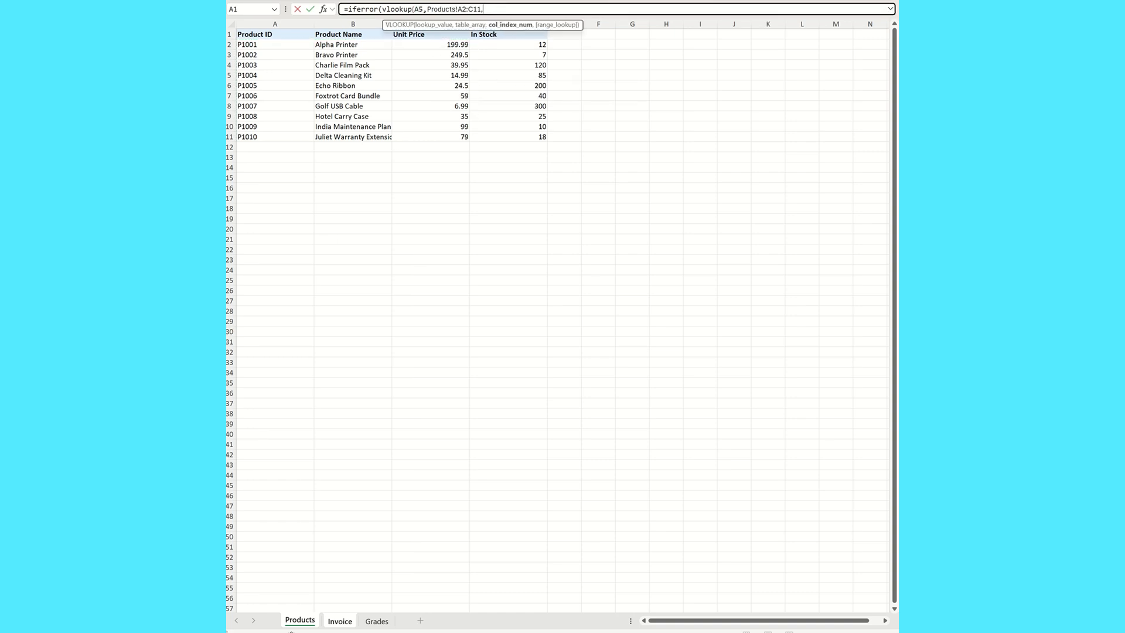
text(3,false)
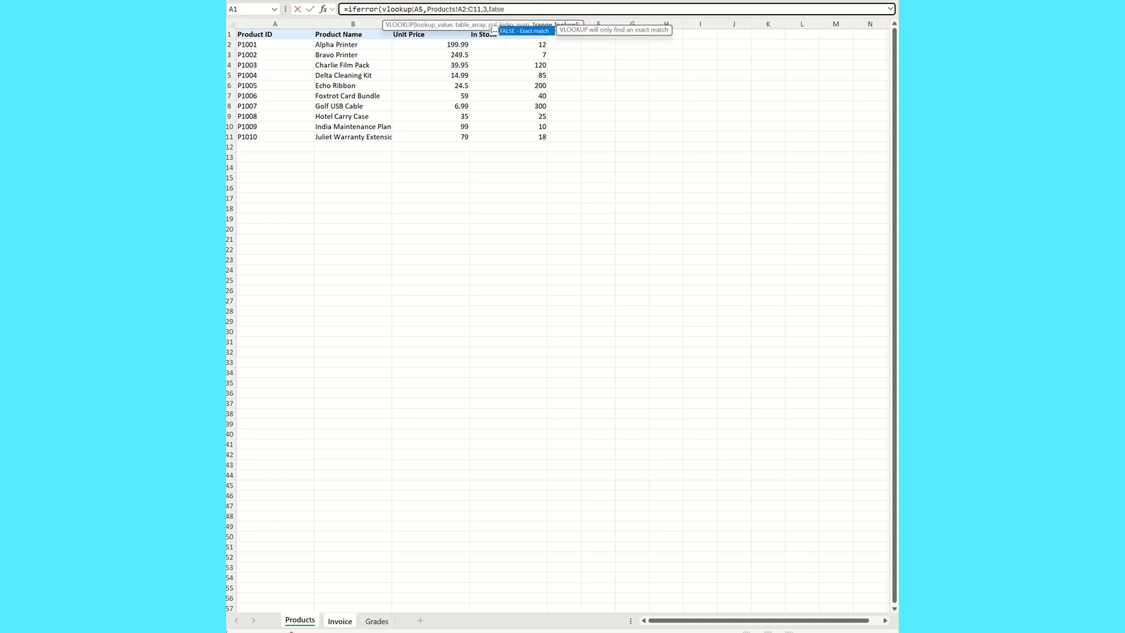
Complete the Unit Price formula in C5 with "Not Found" as the error value and fill it down to C14
text())
text(,)
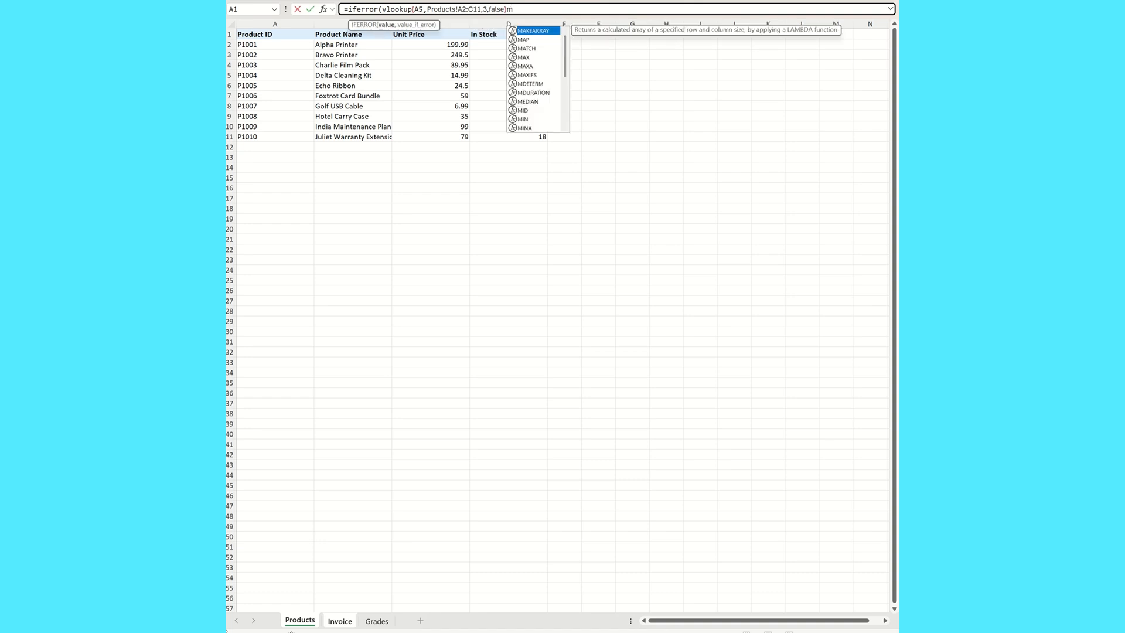
text(b)
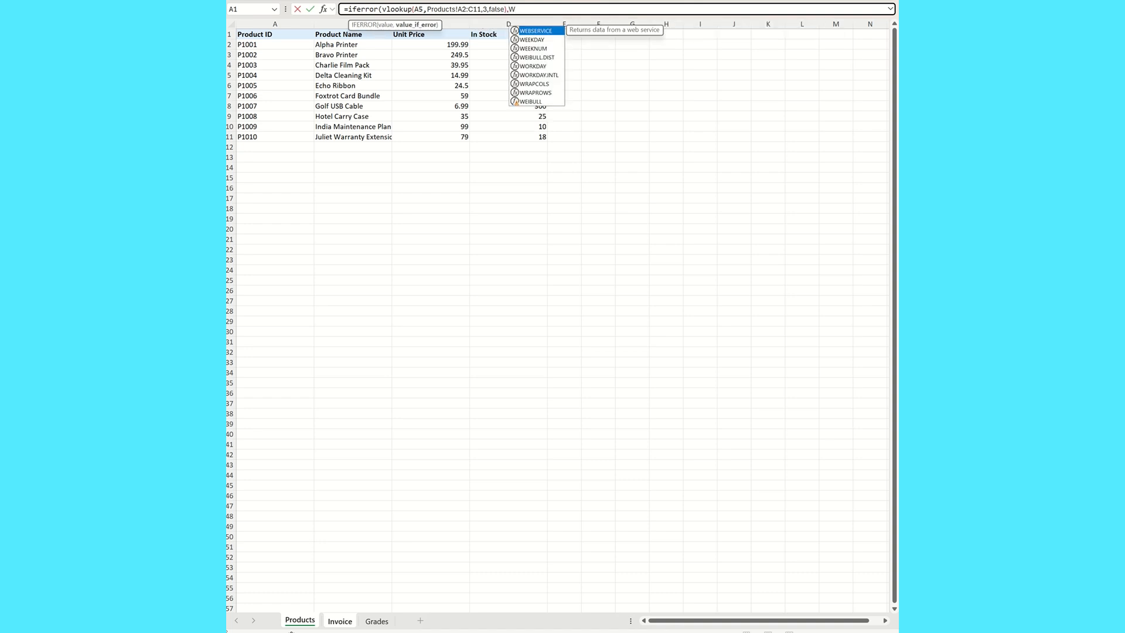
key(BackSpace)
text(")
key(BackSpace)
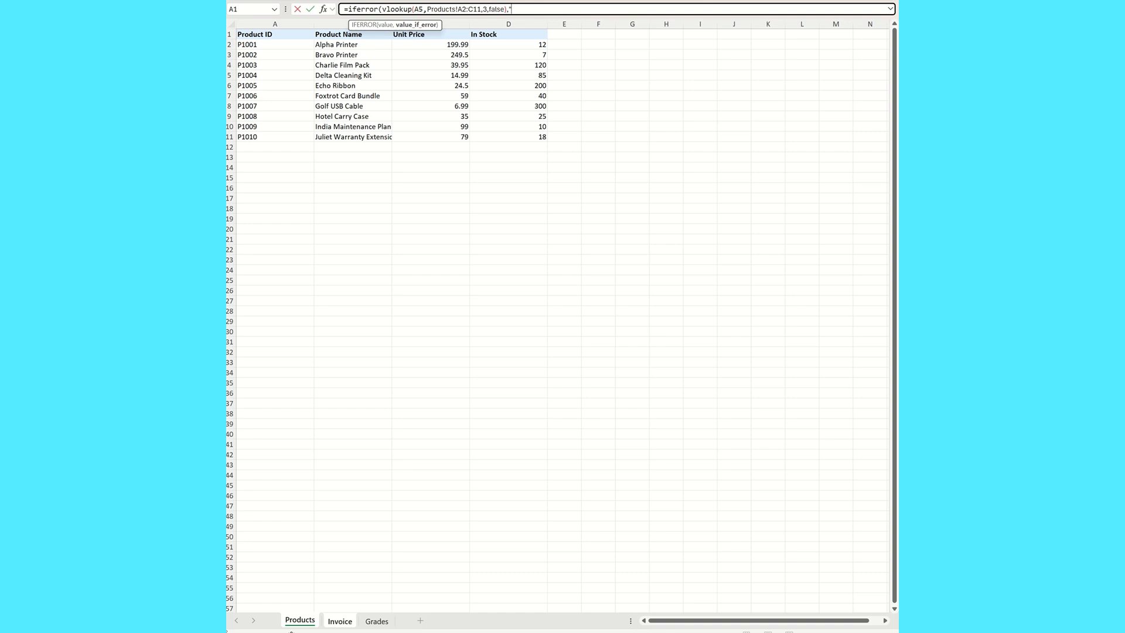
text("Not =Found)
key(Return)
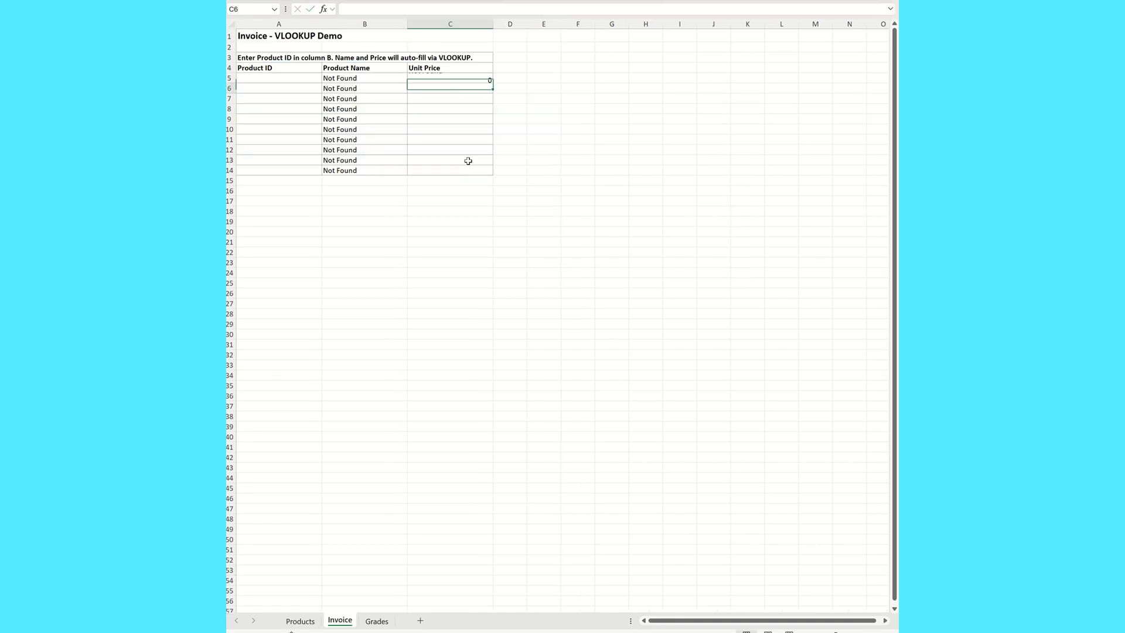
click(443, 76)
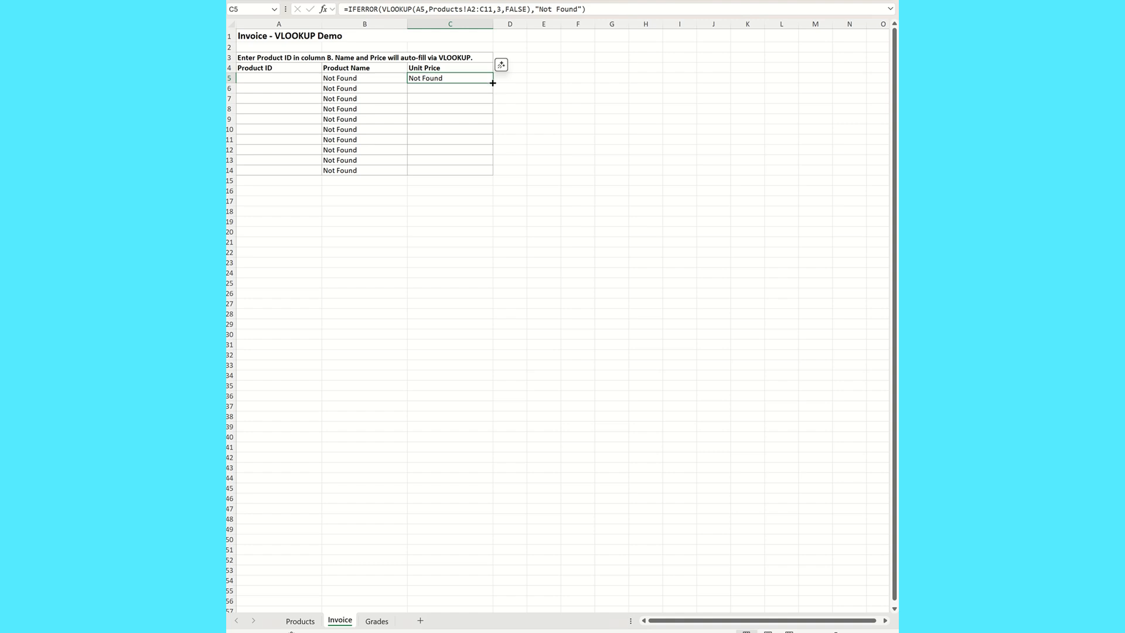
drag(494, 83, 480, 171)
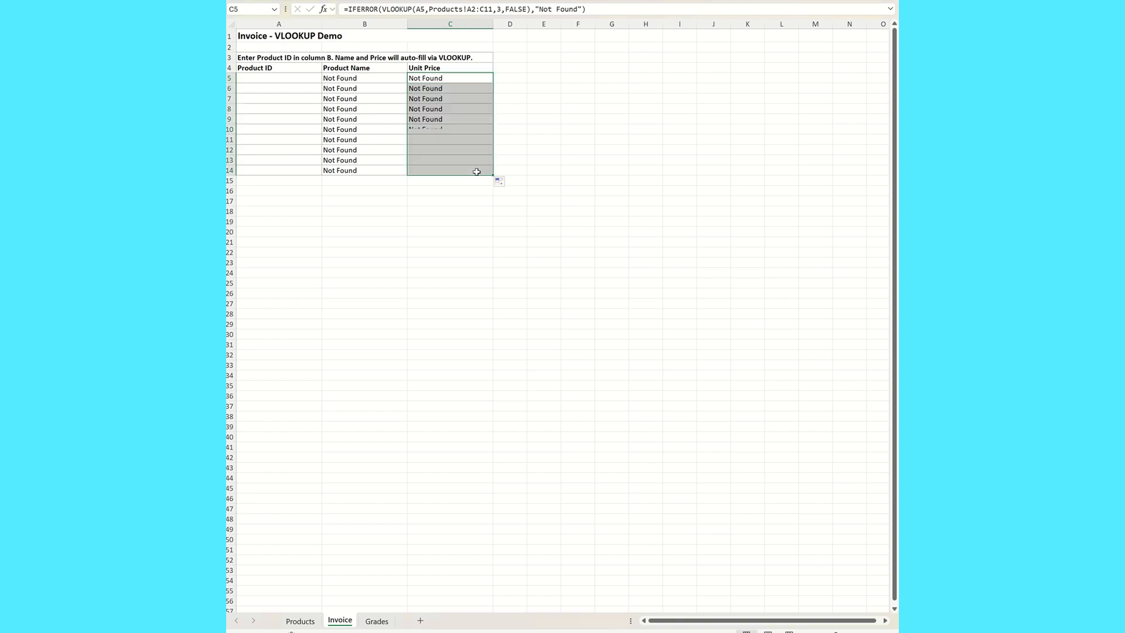
Copy the product IDs in A2:A11 of the Products sheet into the Invoice sheet's Product ID column starting at A5
click(272, 80)
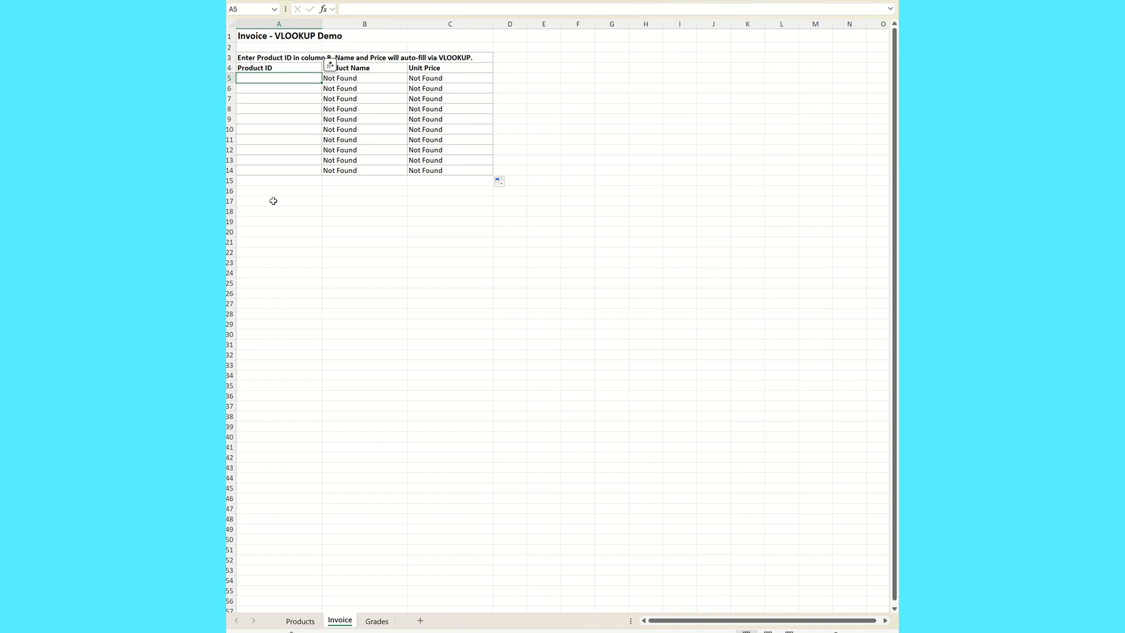
click(302, 612)
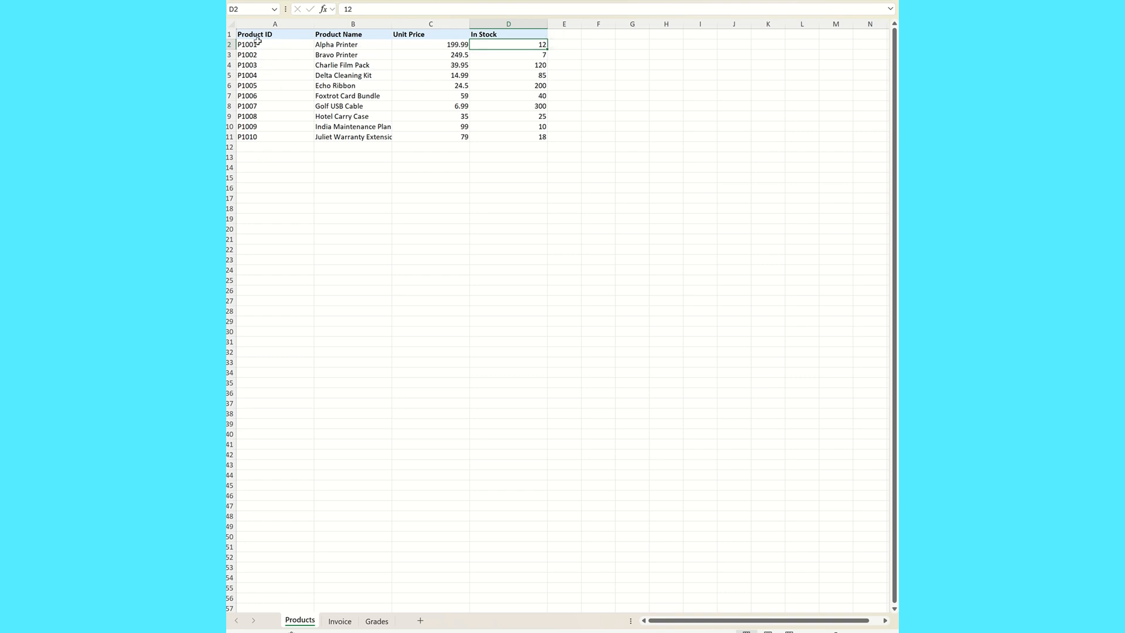
drag(256, 42, 253, 139)
right_click(268, 73)
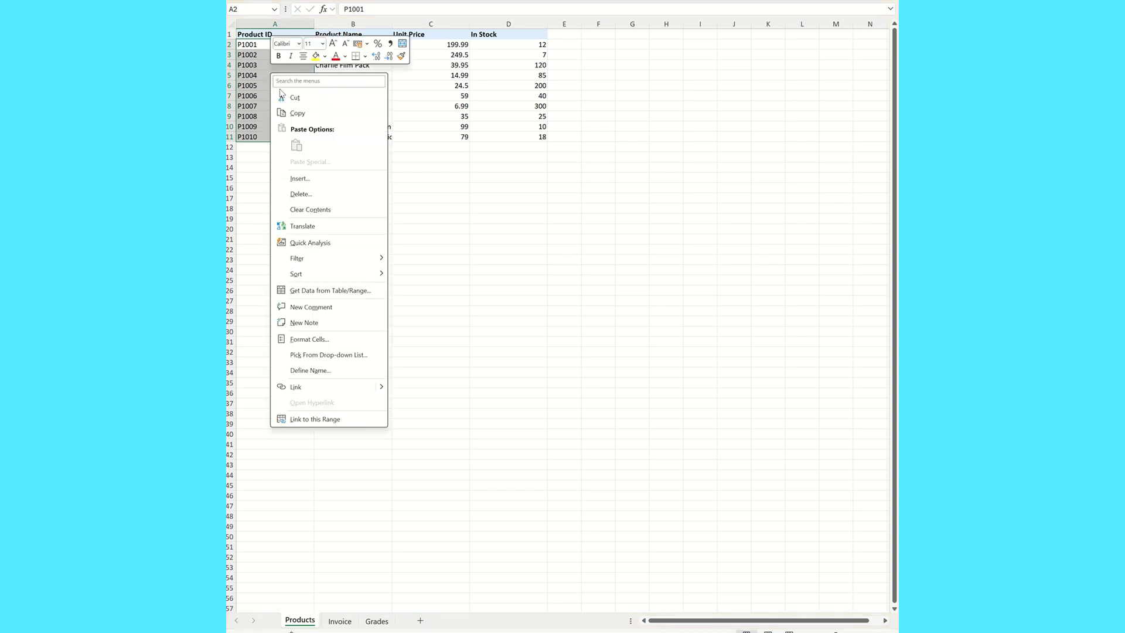
click(298, 113)
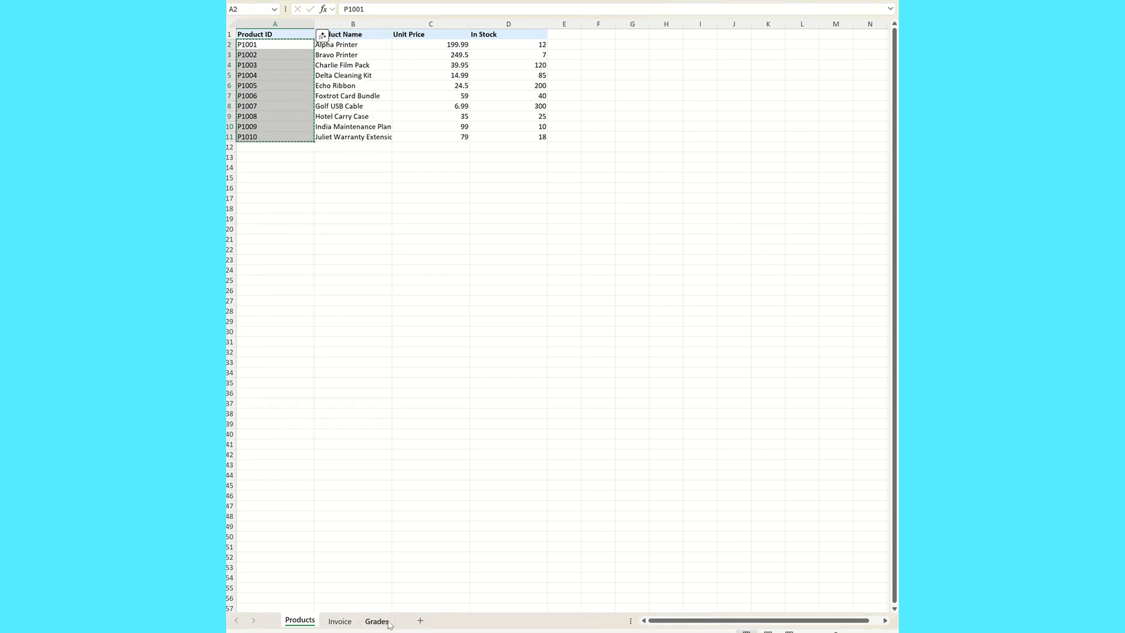
click(346, 623)
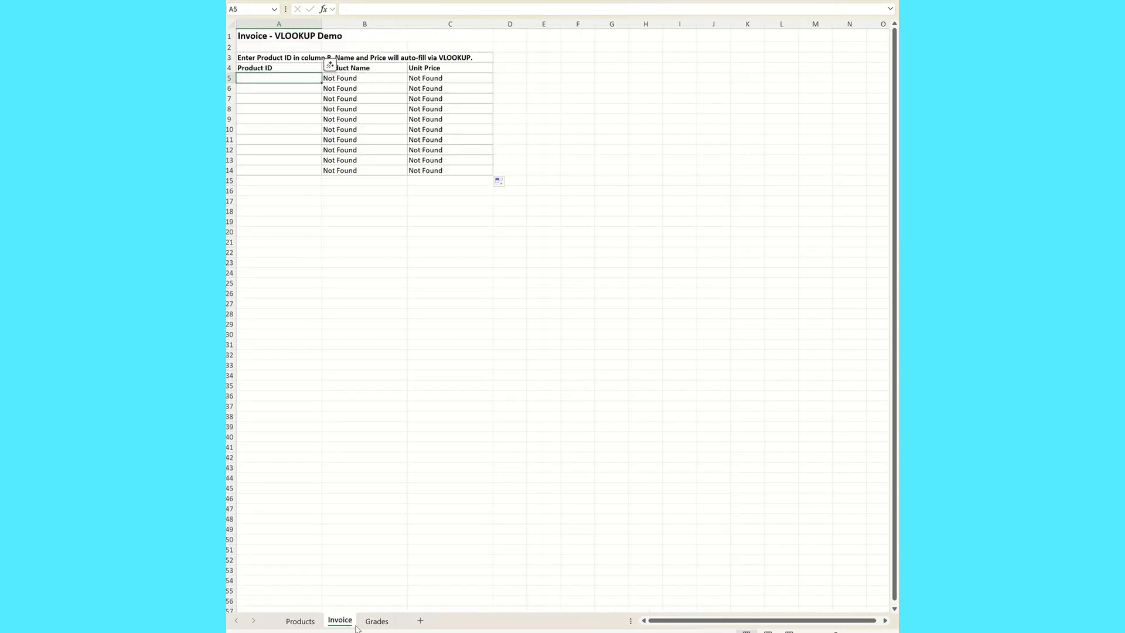
right_click(274, 78)
click(315, 151)
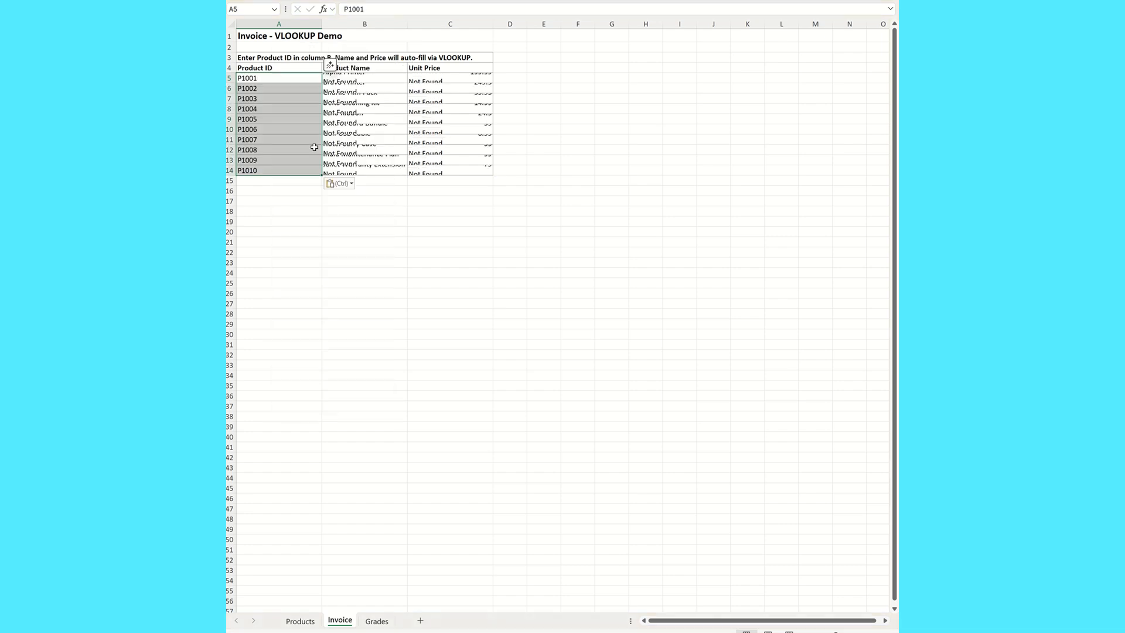
Examine the table array range in each Product Name formula from B5 down to B14
key(Down)
click(356, 78)
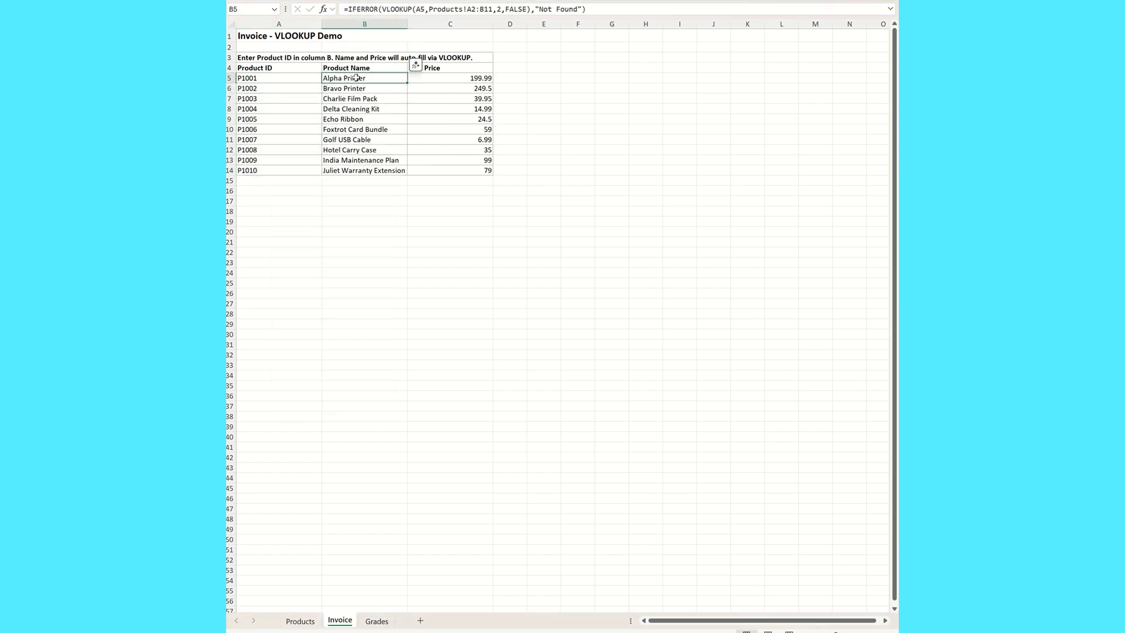
click(474, 9)
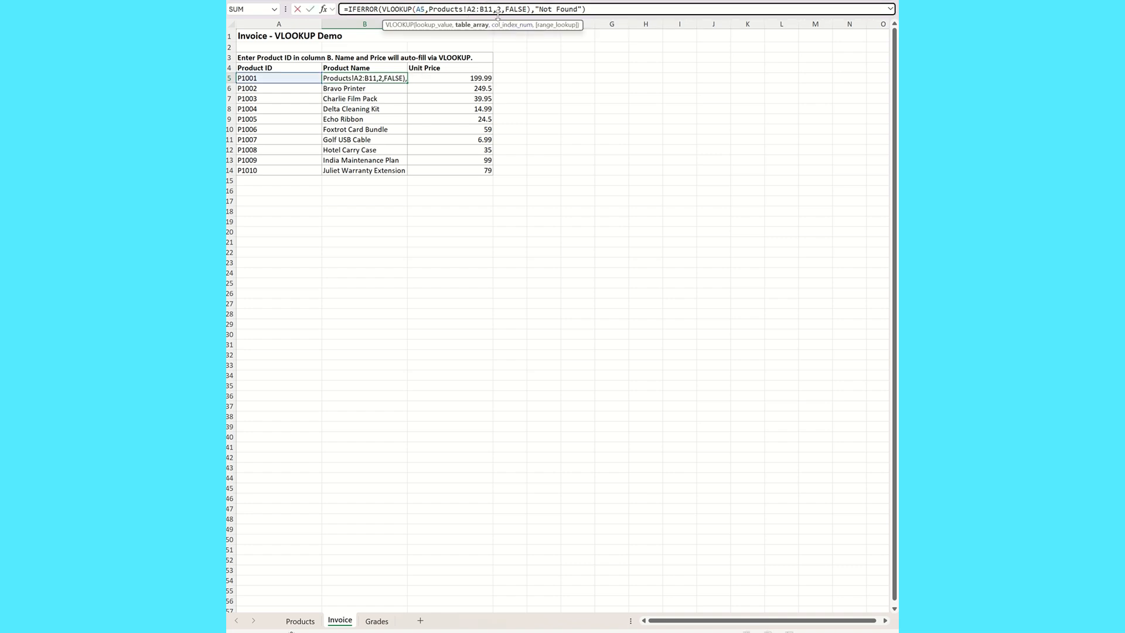
key(Return)
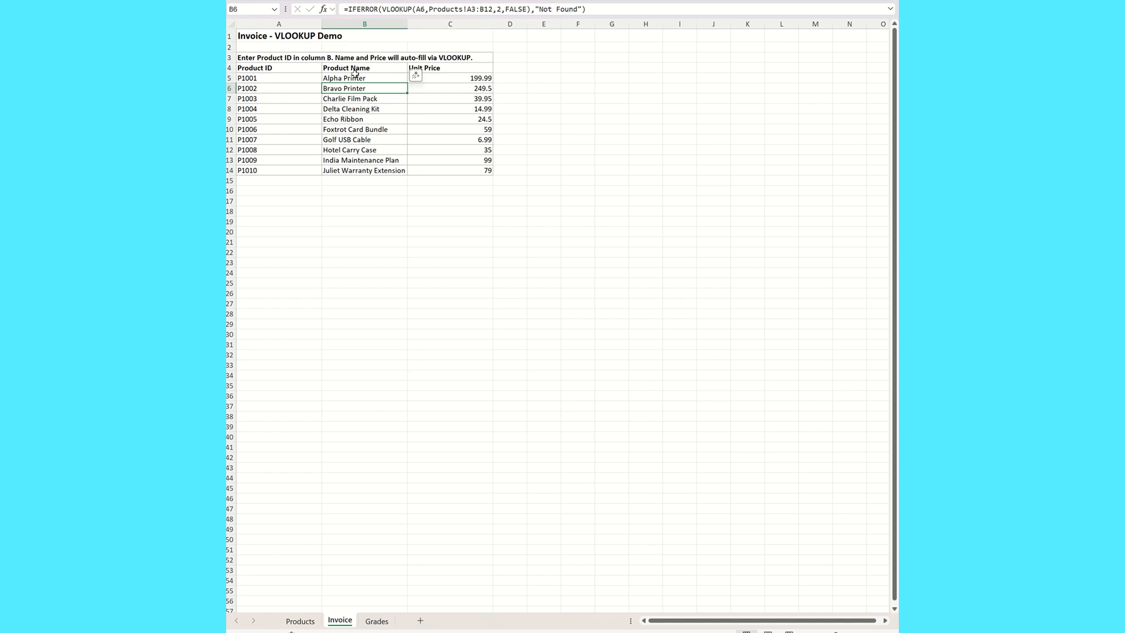
click(472, 9)
key(Return)
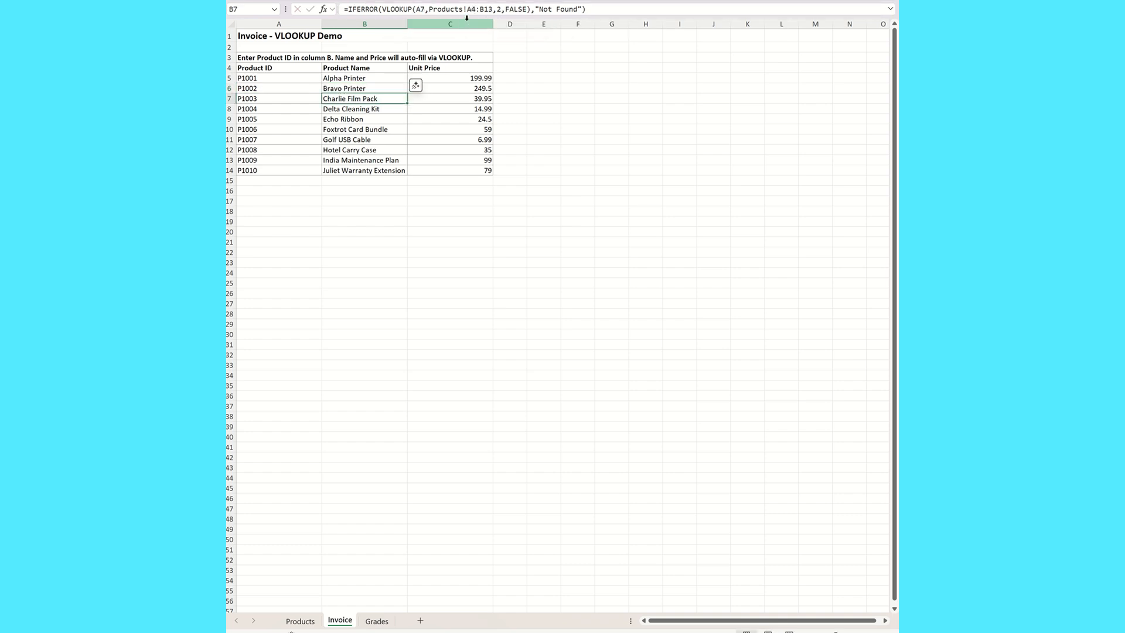
click(474, 10)
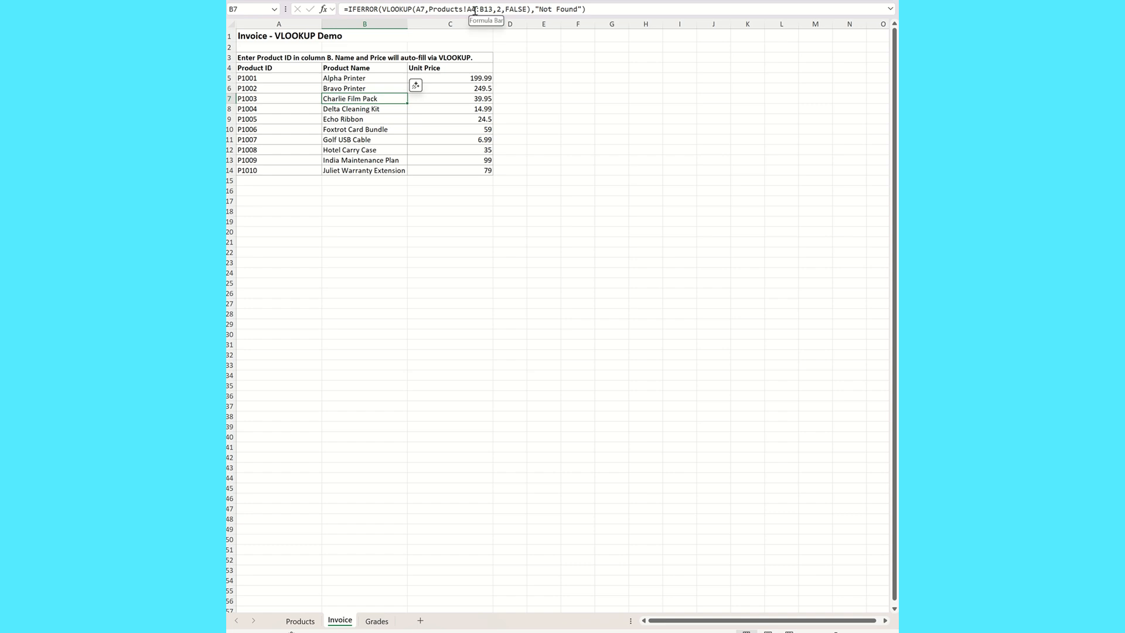
key(Return)
click(475, 10)
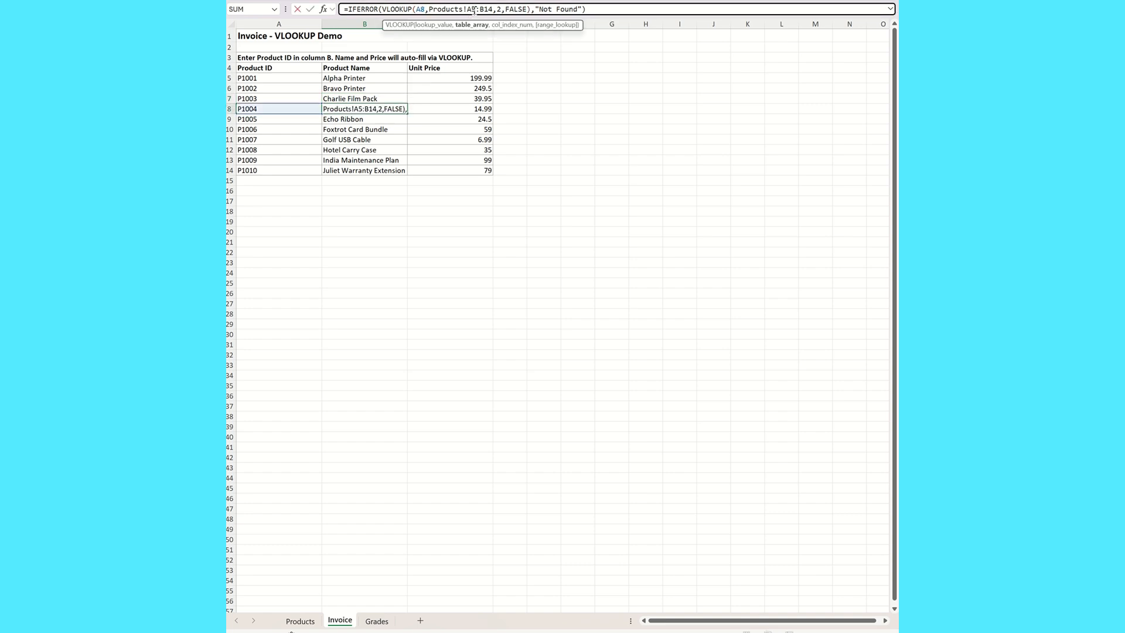
key(Return)
click(475, 10)
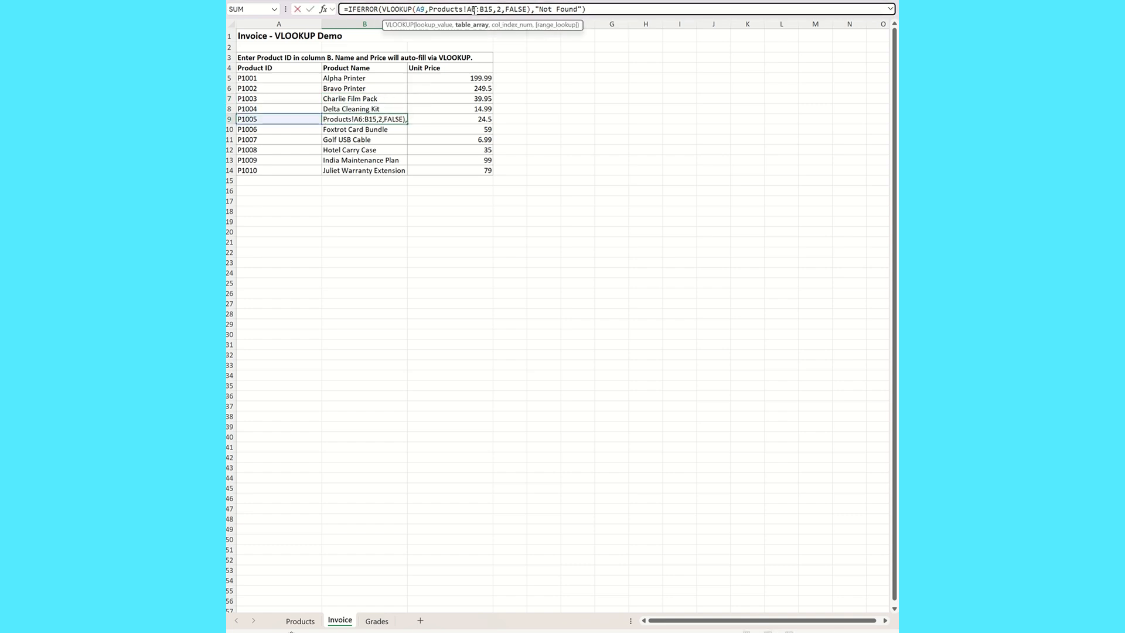
key(Return)
click(475, 10)
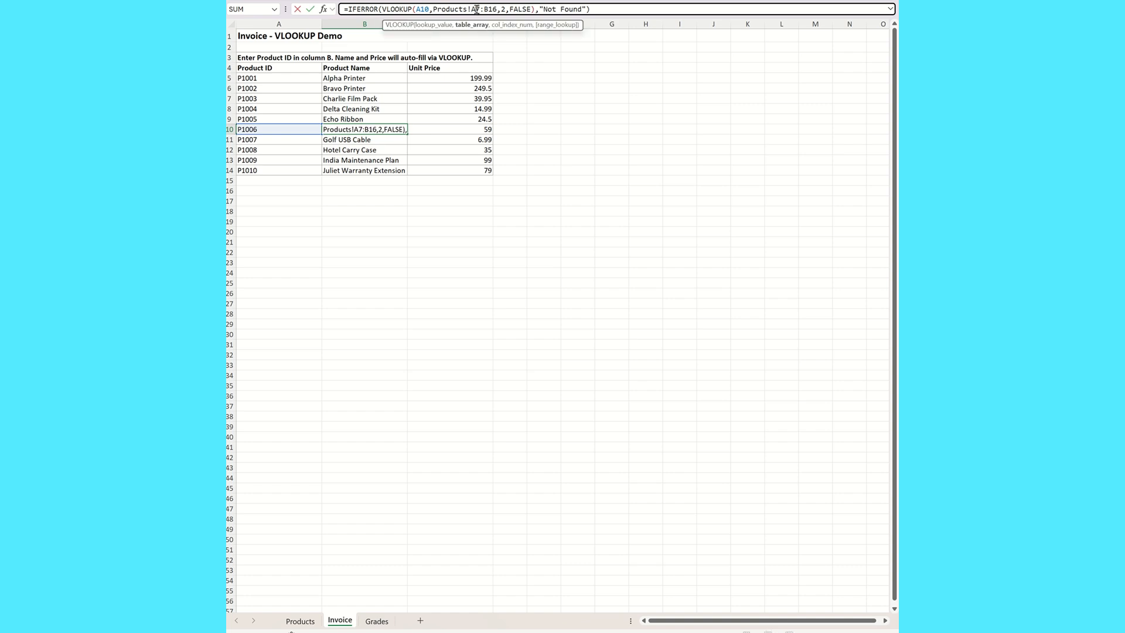
key(Return)
click(476, 9)
key(Return)
click(476, 9)
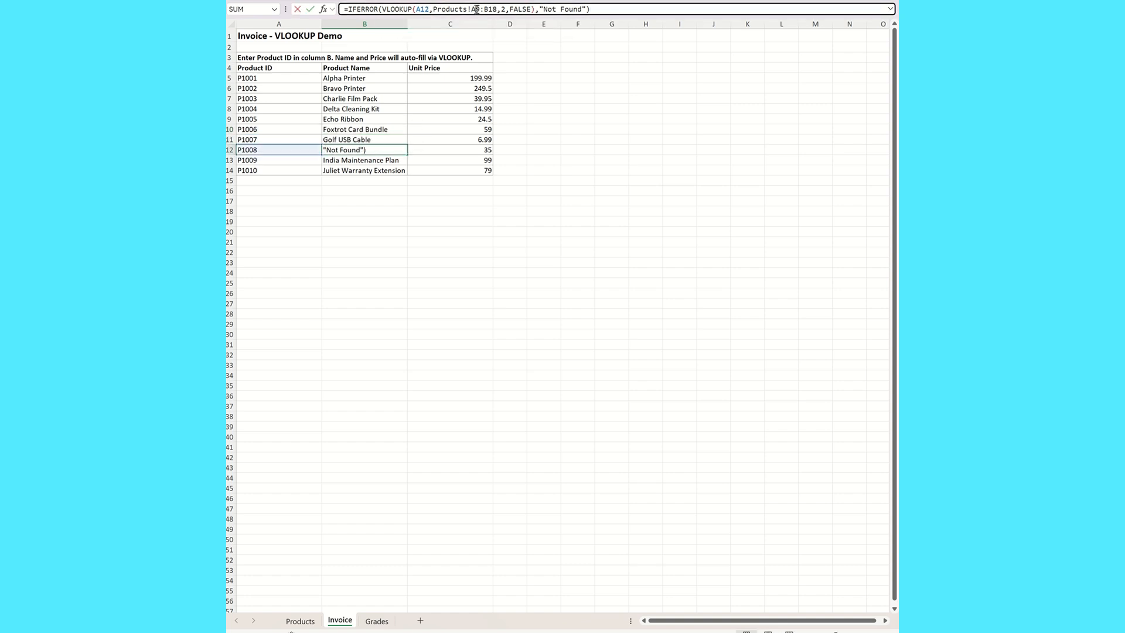
key(Return)
click(476, 9)
key(Return)
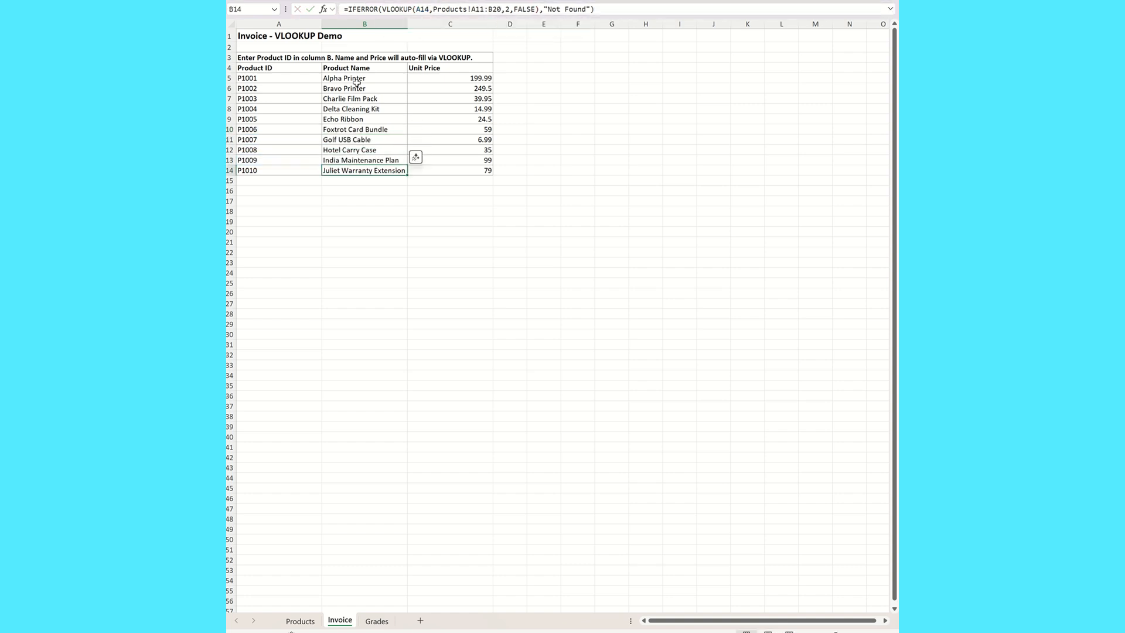
Lock the table array rows in the B5 formula as A$2:B$11 and fill the formula down to B14
click(355, 78)
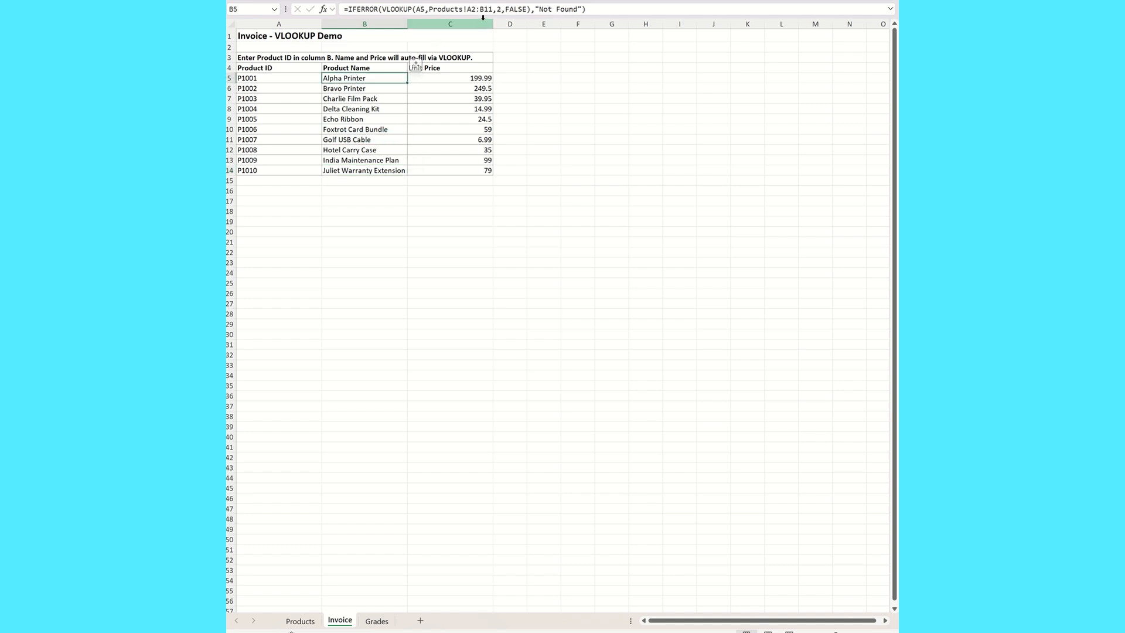
click(475, 8)
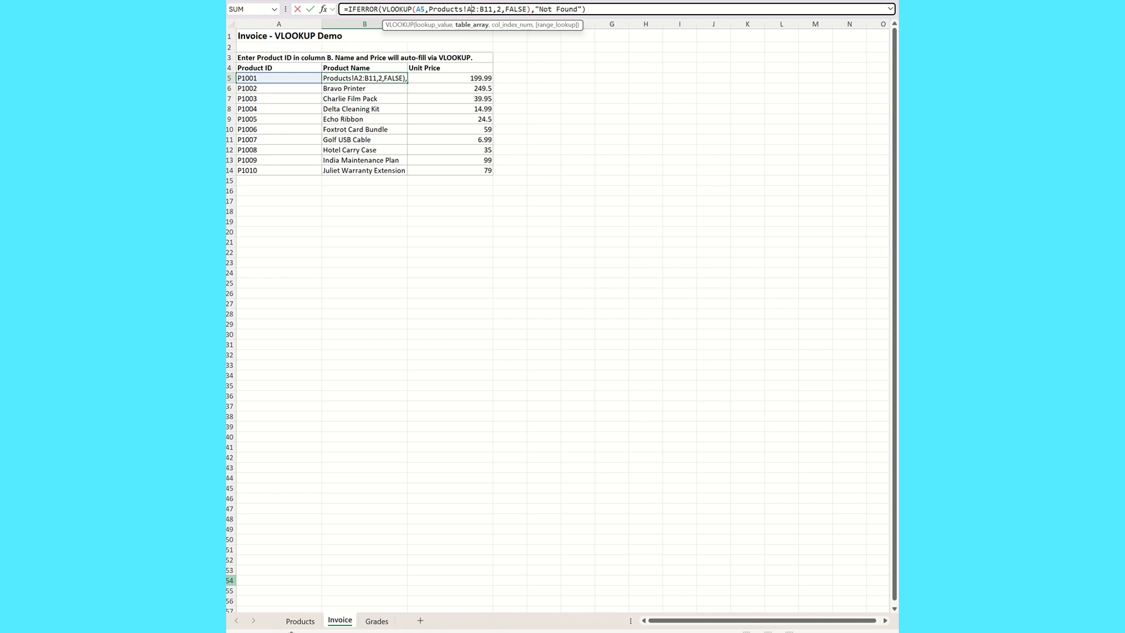
text($2:B)
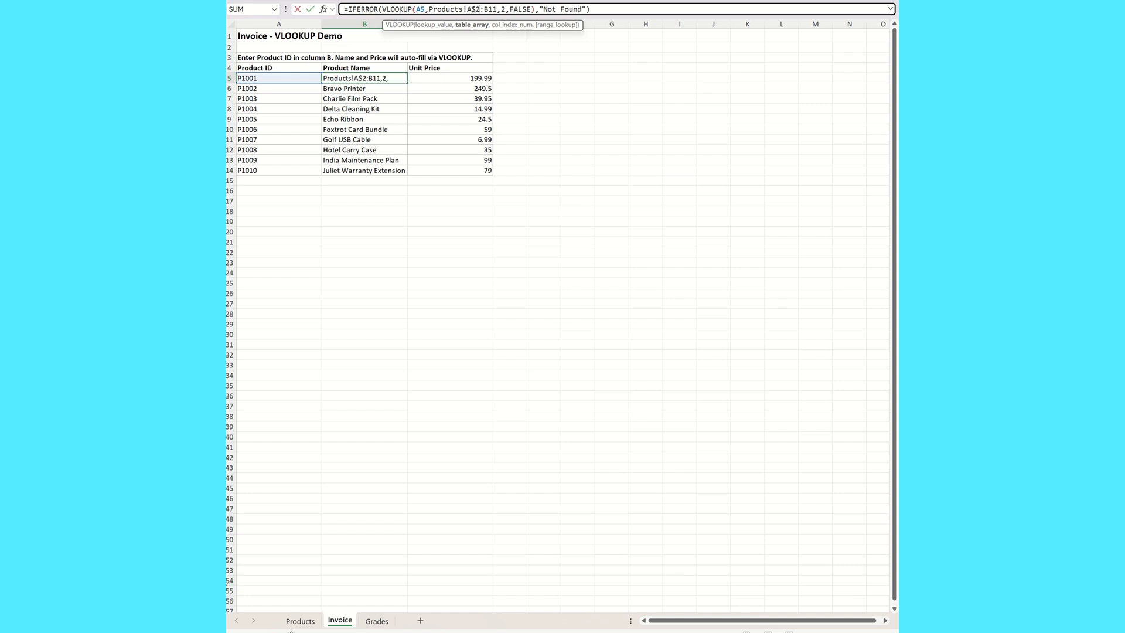
text($)
key(Return)
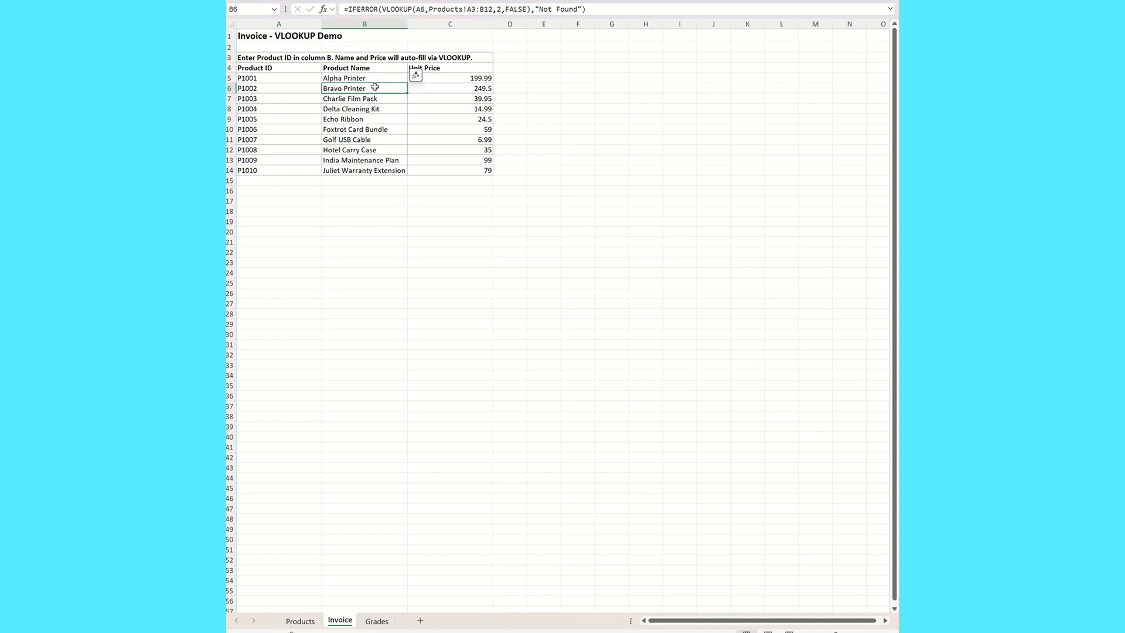
click(386, 78)
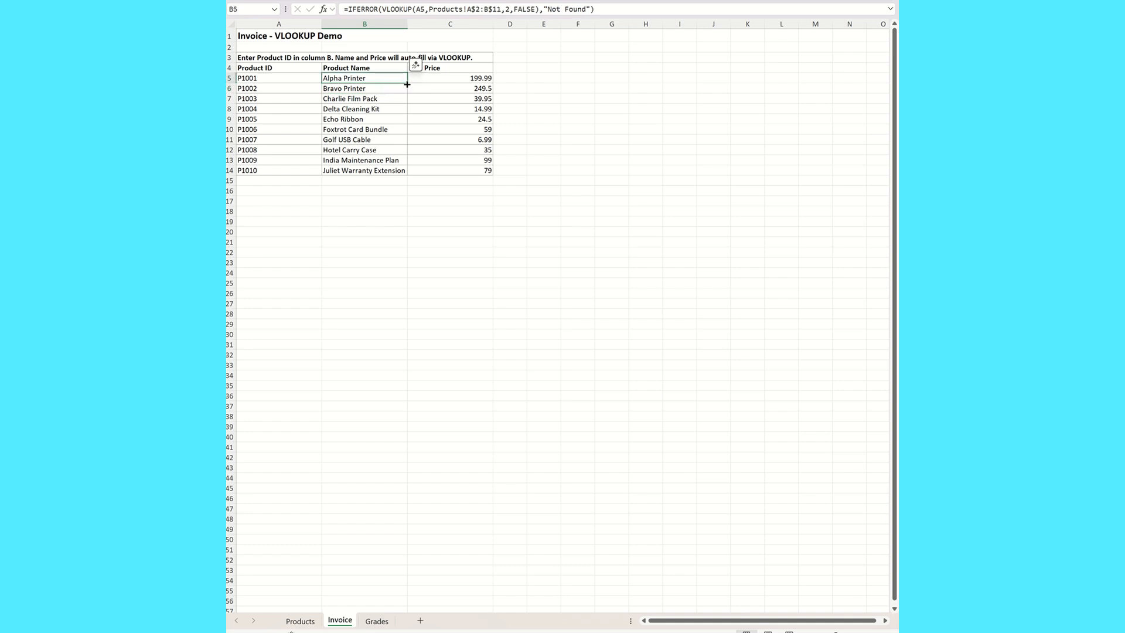
drag(407, 82, 393, 172)
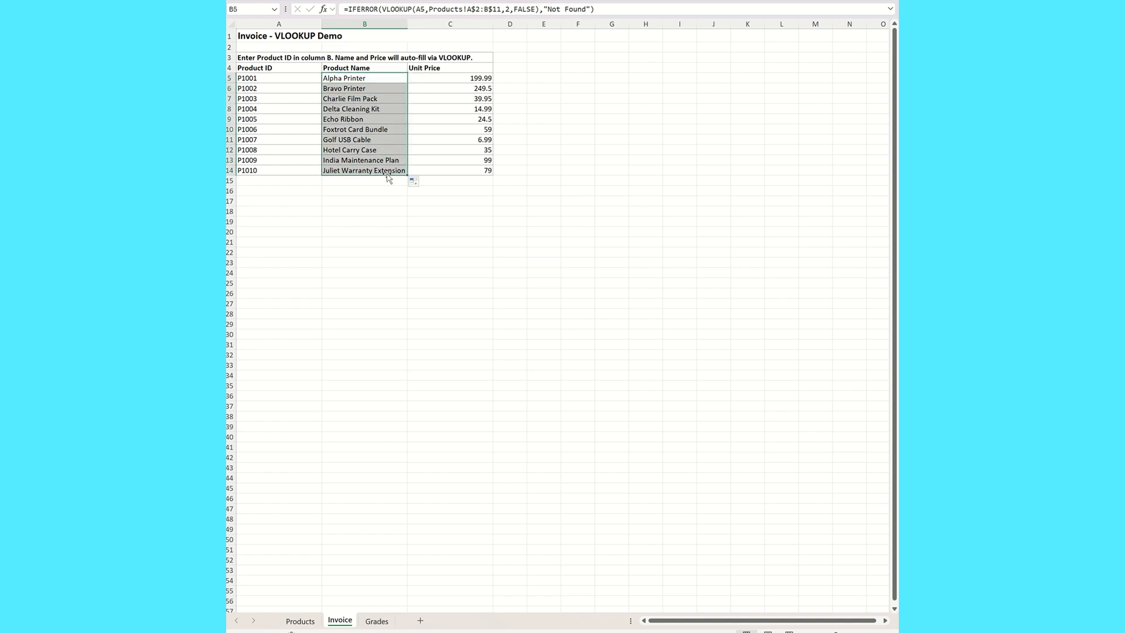
Check the filled formula in B9 and undo both the fill and the row locking in B5
click(389, 119)
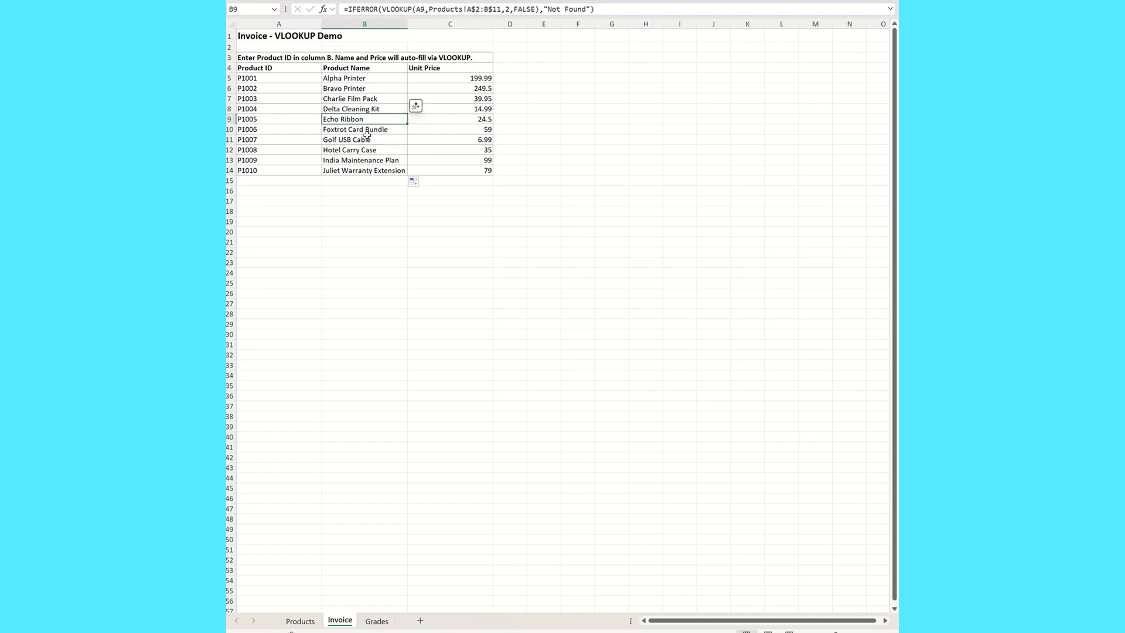
key(ctrl+z)
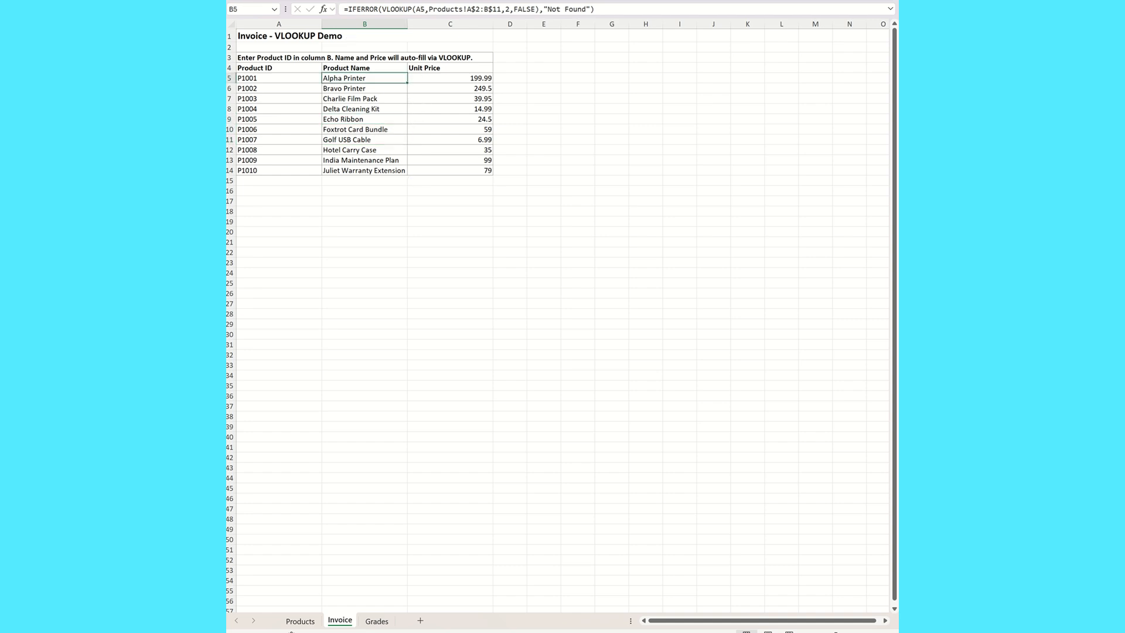
key(ctrl+z)
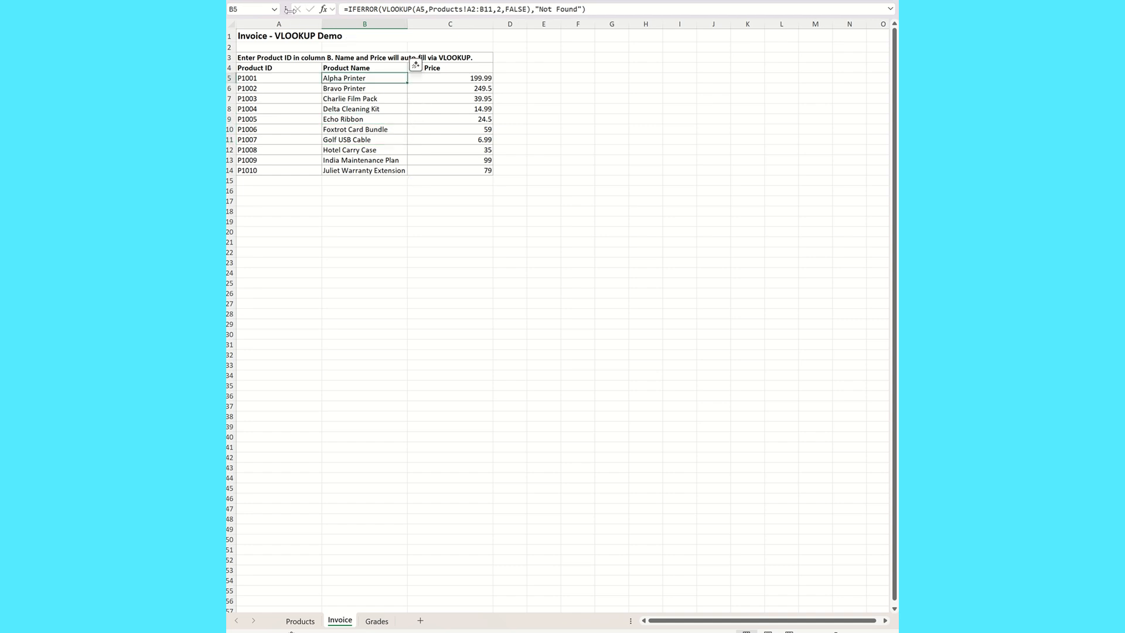
Copy the product ID P1001 from A5 over the product ID in A6
click(268, 78)
right_click(267, 78)
click(294, 118)
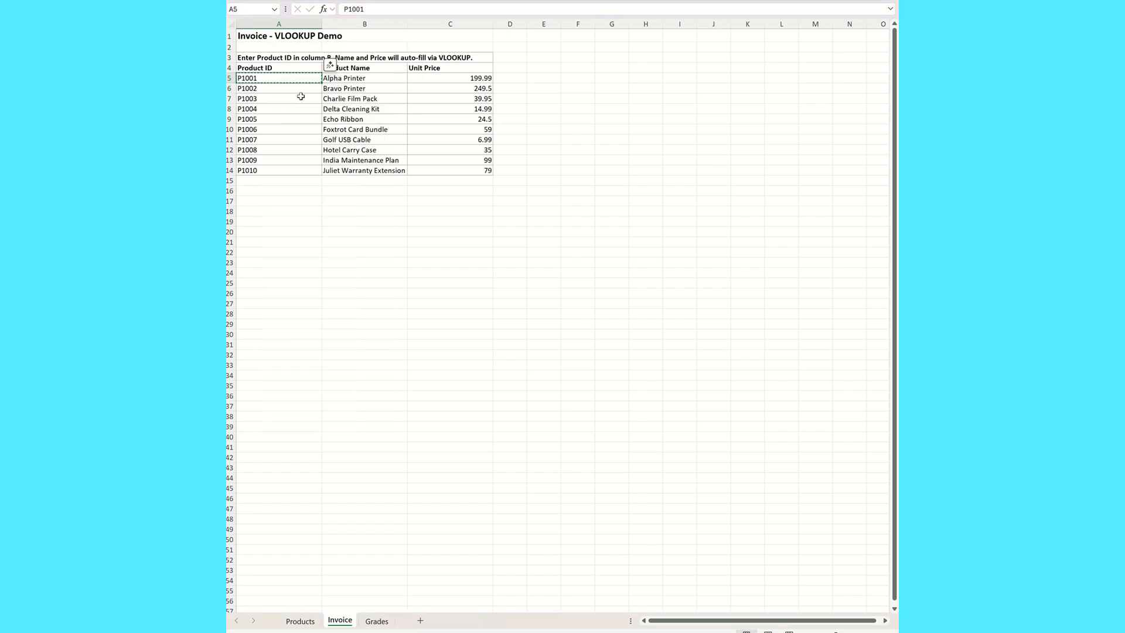
click(266, 86)
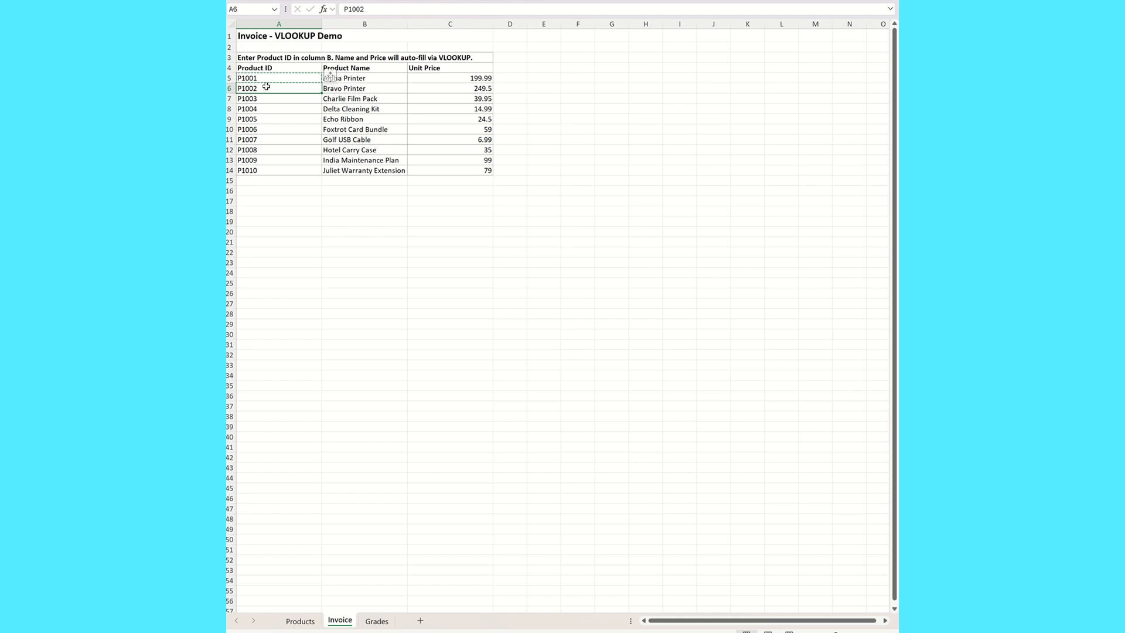
right_click(266, 86)
click(308, 160)
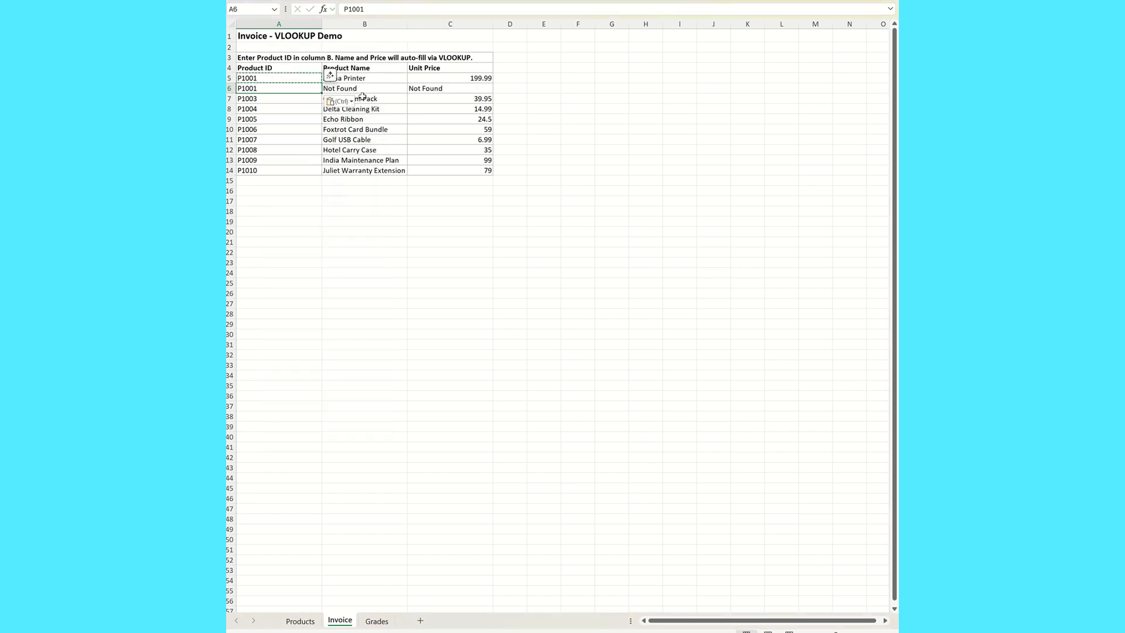
Inspect the Product Name formula in B6 and compare its table array with the data on the Products sheet
click(361, 87)
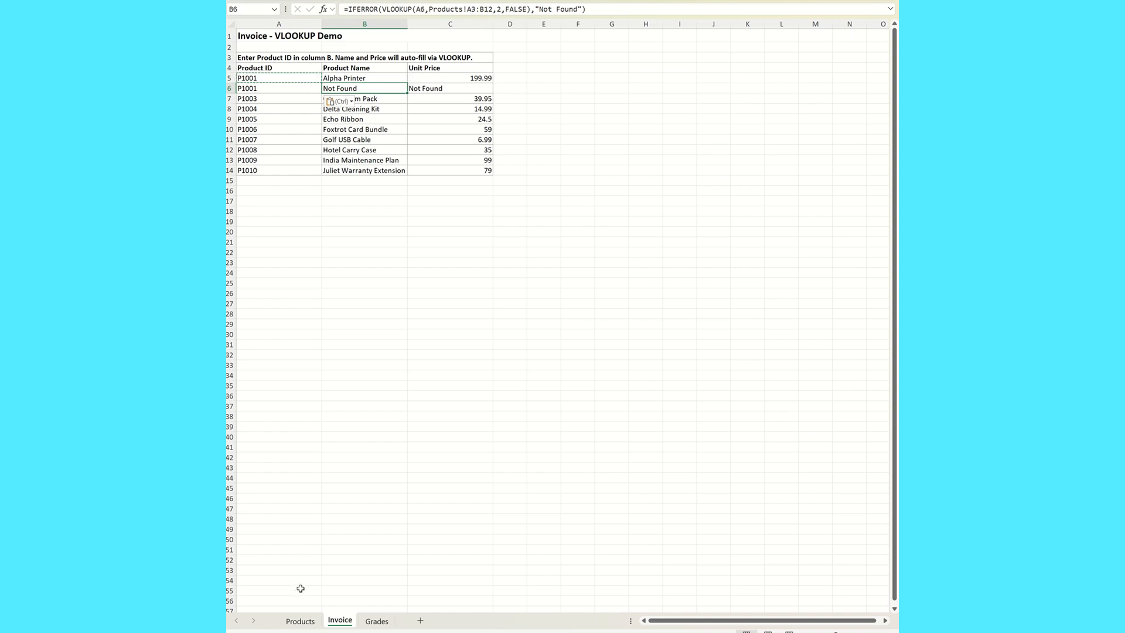
click(300, 622)
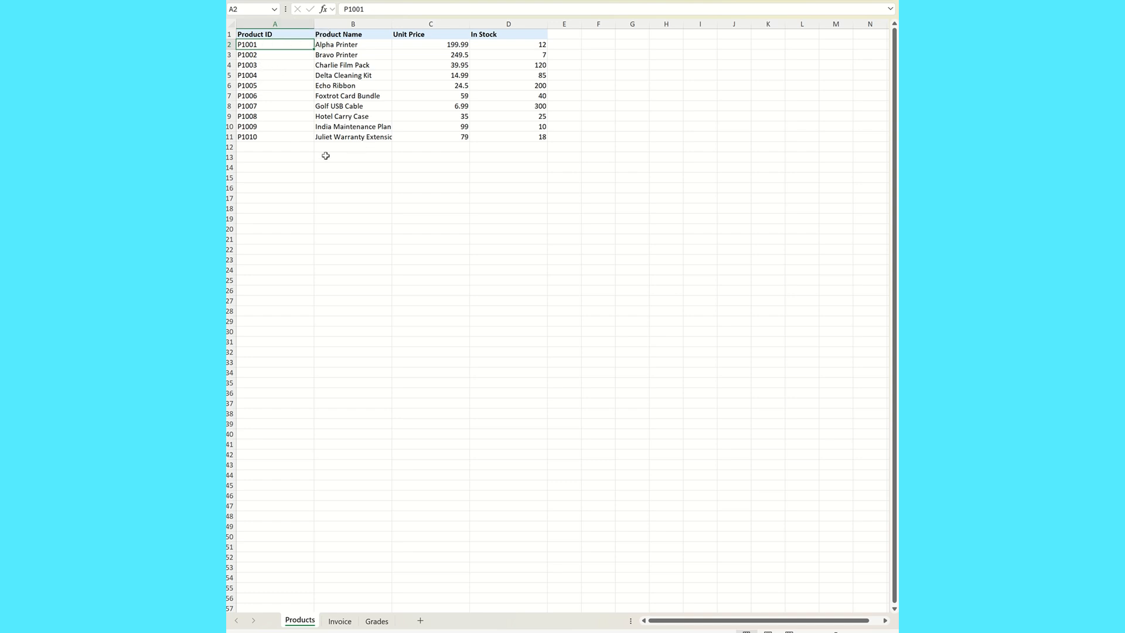
click(340, 622)
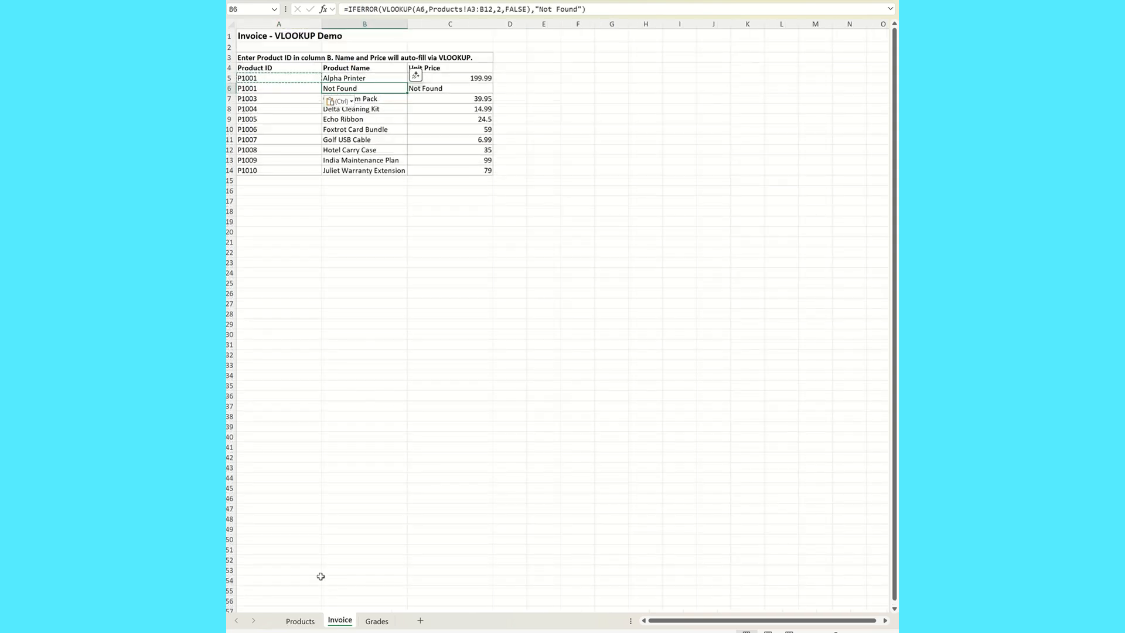
Lock the table array rows in the Product Name formula in B5 as A$2:B$11
click(355, 78)
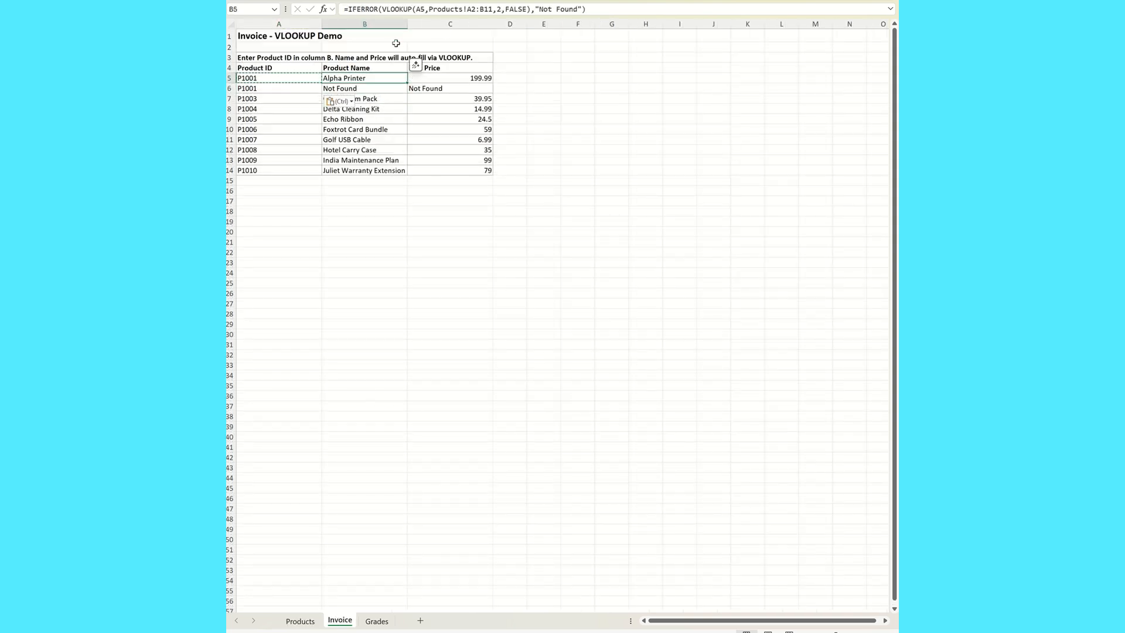
click(472, 8)
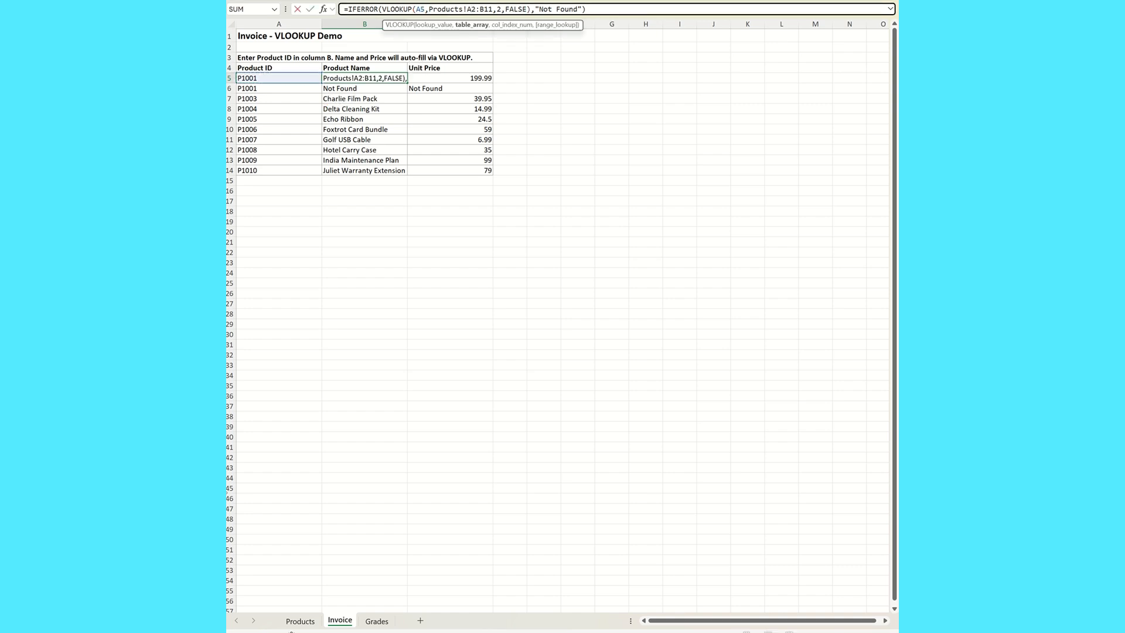
text($2:B)
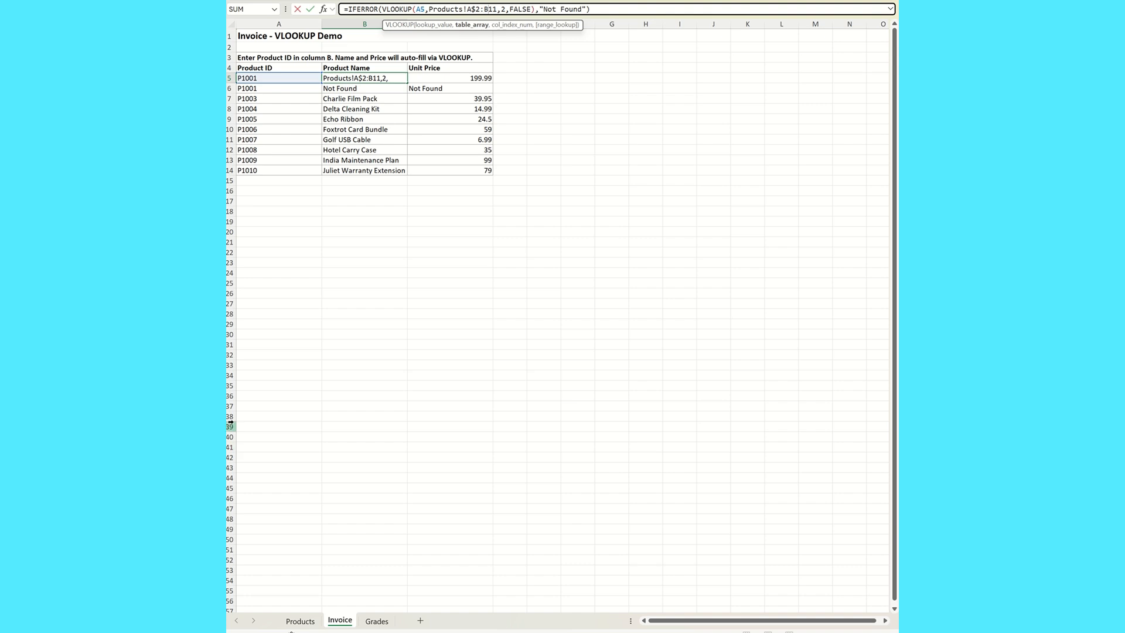
text($)
key(Return)
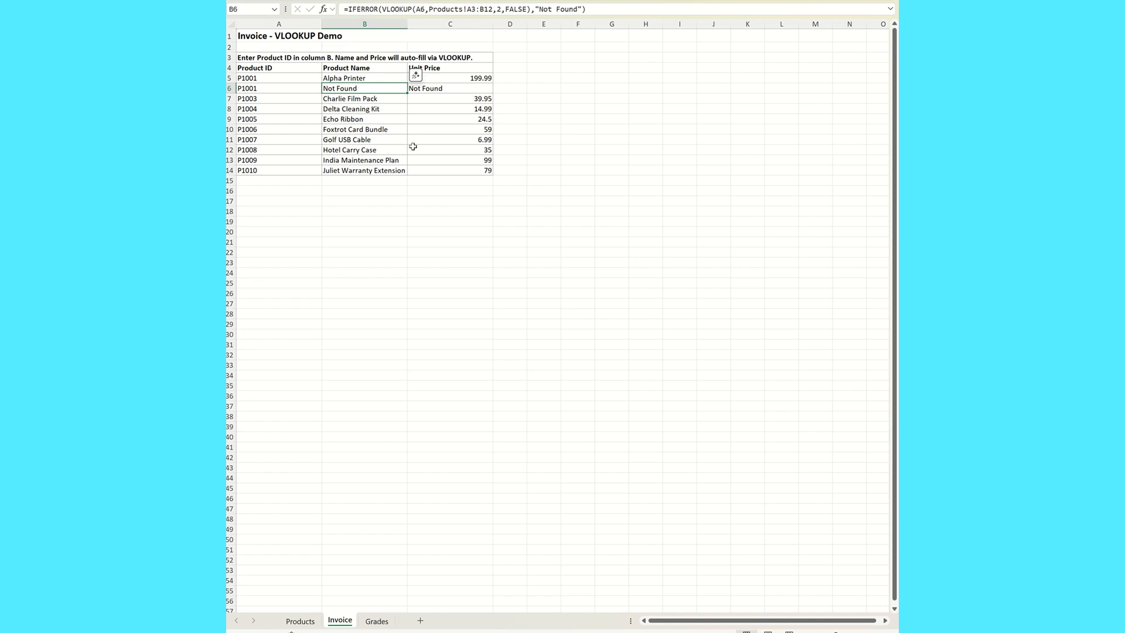
Lock the table array rows in the Unit Price formula in C5 as A$2:C$11 and fill B5:C5 down to row 14
click(461, 77)
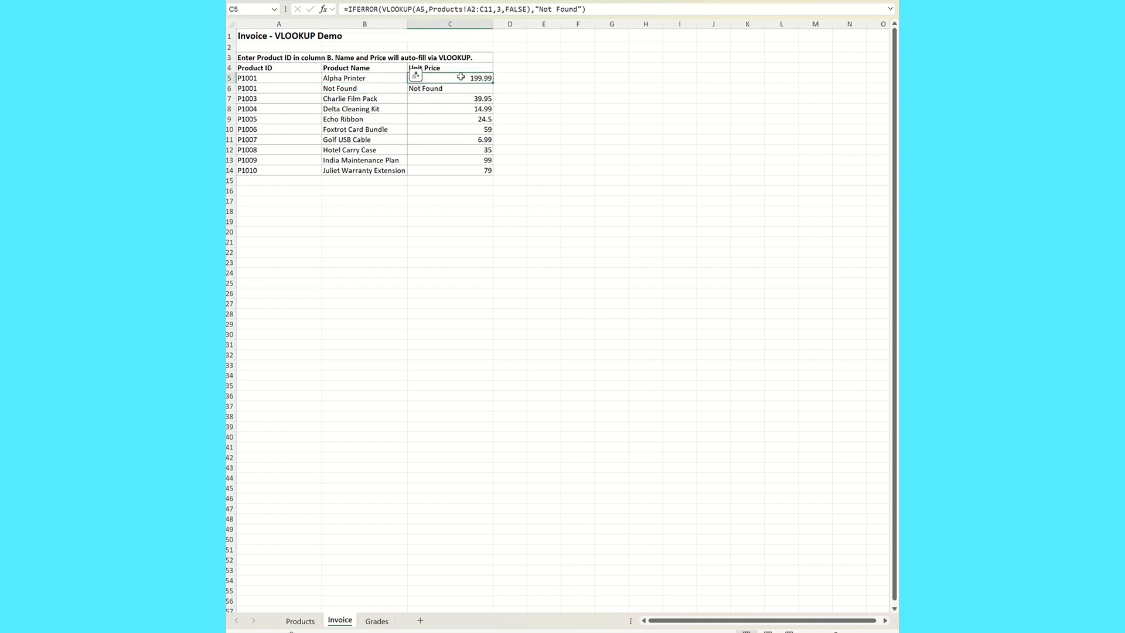
double_click(461, 77)
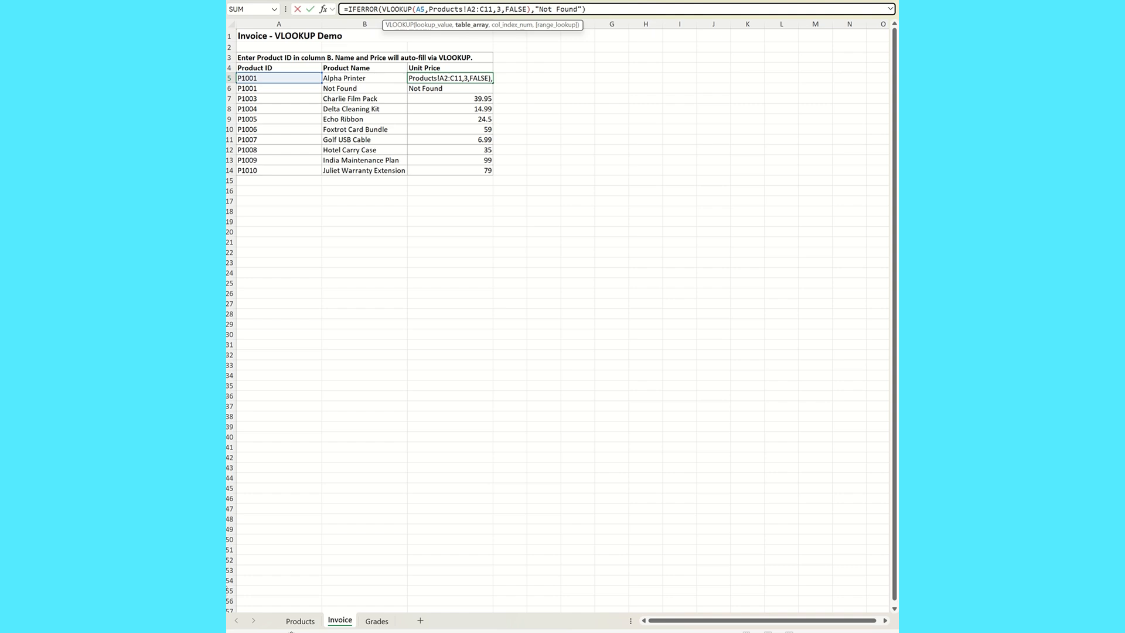
text($)
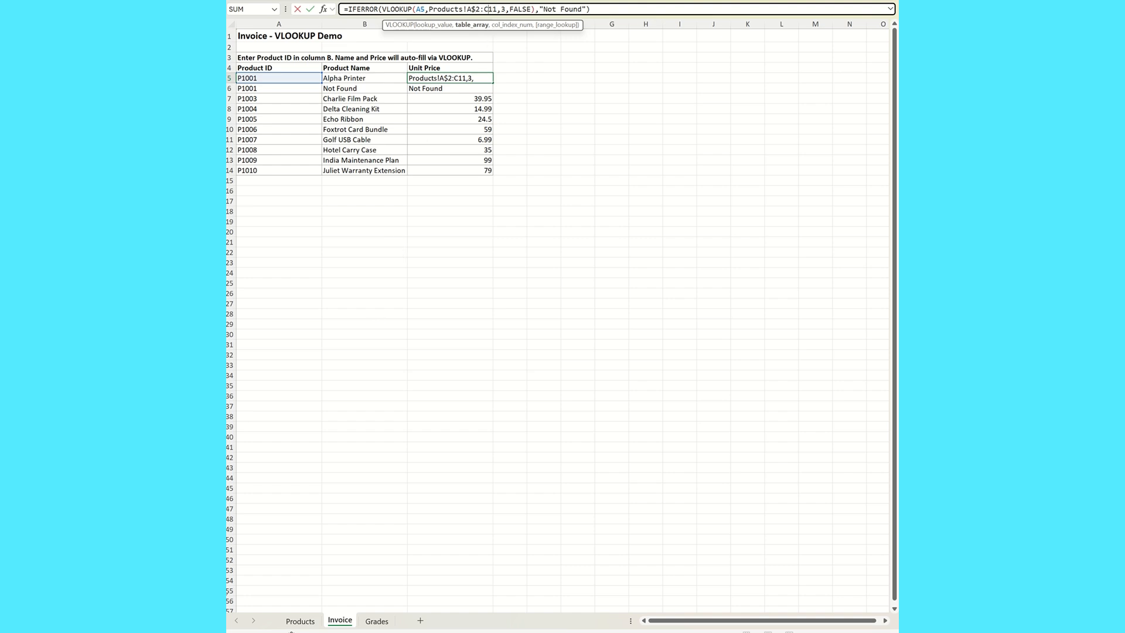
text($)
key(Return)
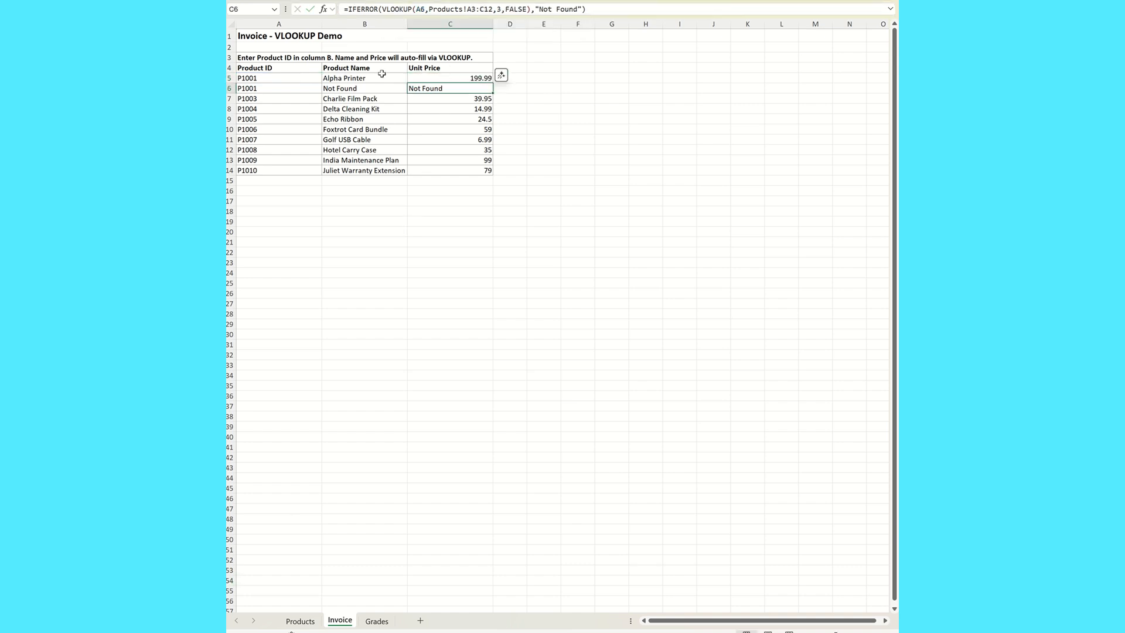
mouse_move(381, 74)
mouse_down()
mouse_move(490, 80)
mouse_move(473, 171)
mouse_up()
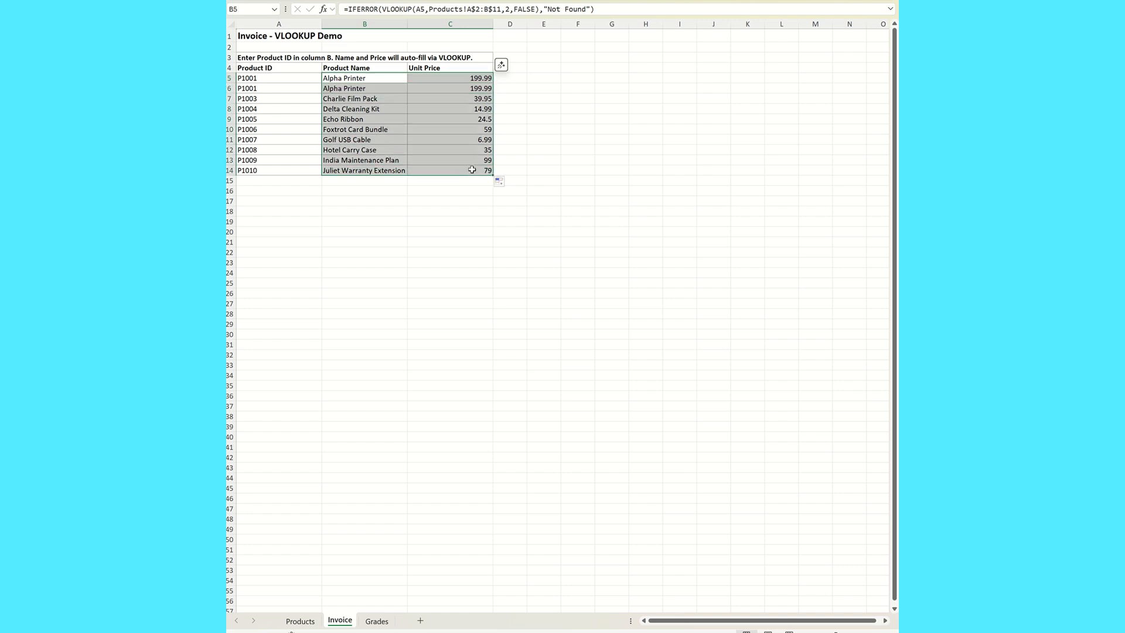
Examine the filled formulas in rows 6 to 13 for the locked table array and the IFERROR fallback
click(456, 88)
click(389, 88)
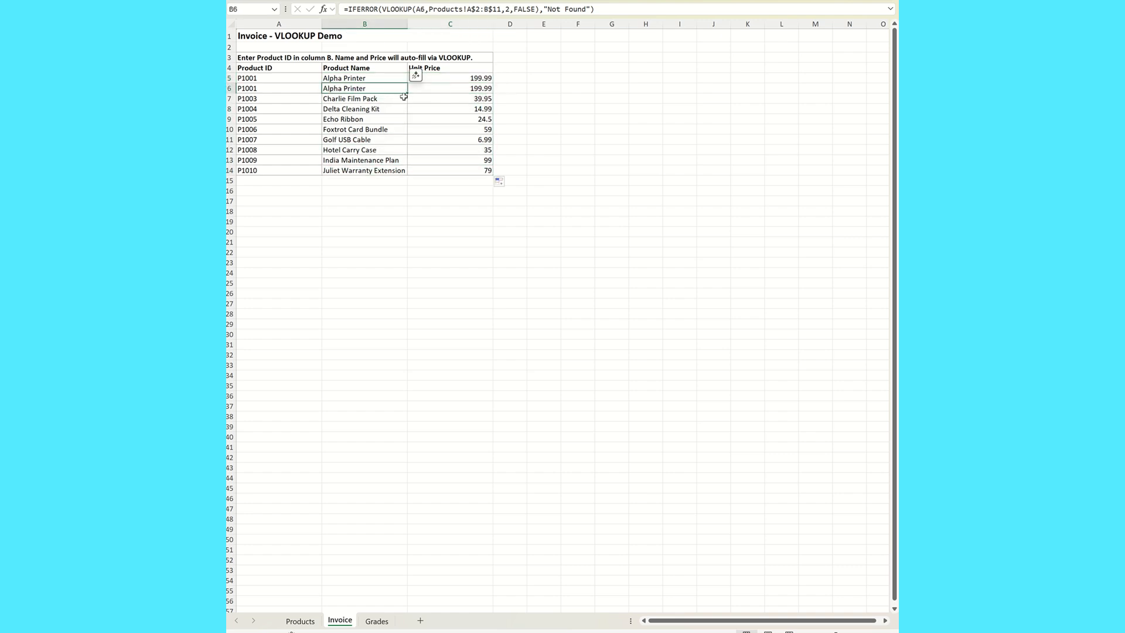
click(366, 109)
click(358, 150)
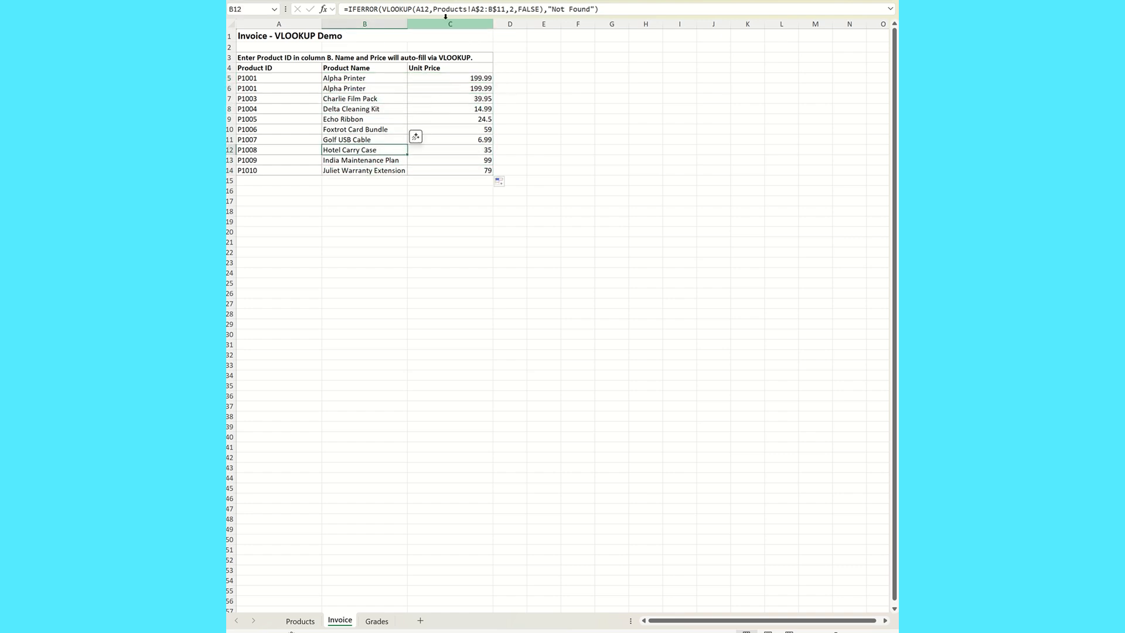
click(492, 9)
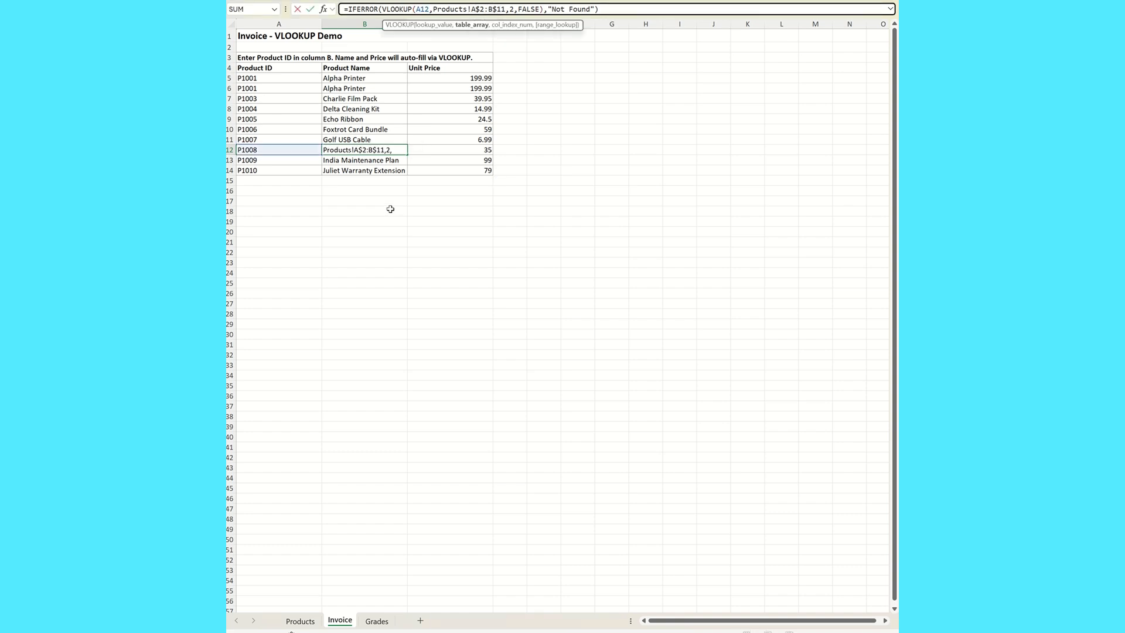
key(Return)
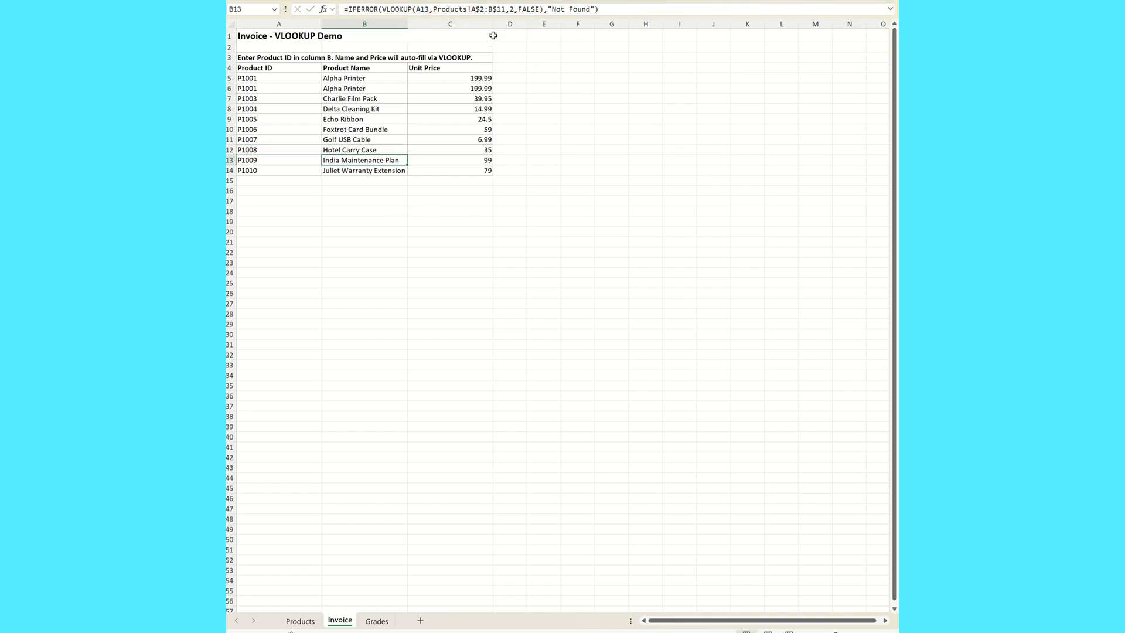
click(595, 11)
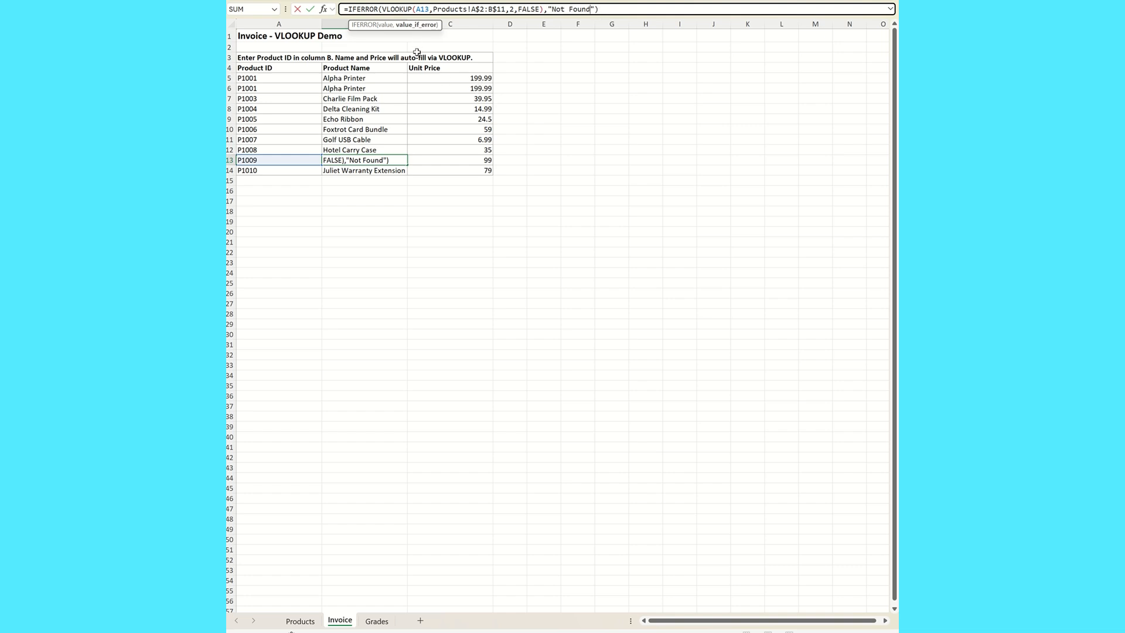
key(Return)
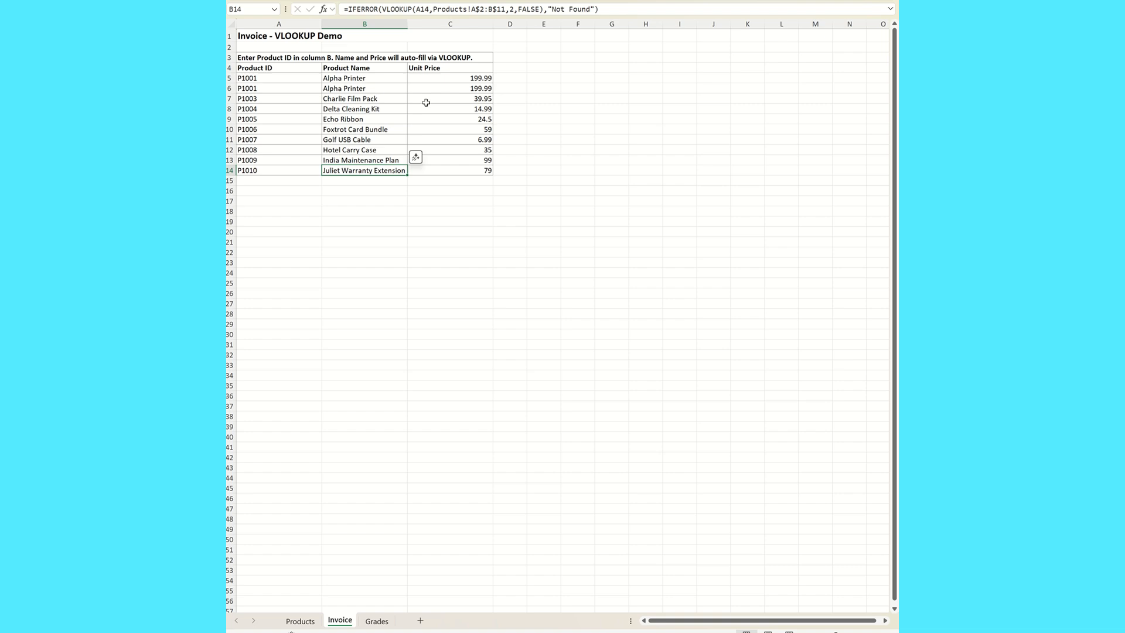